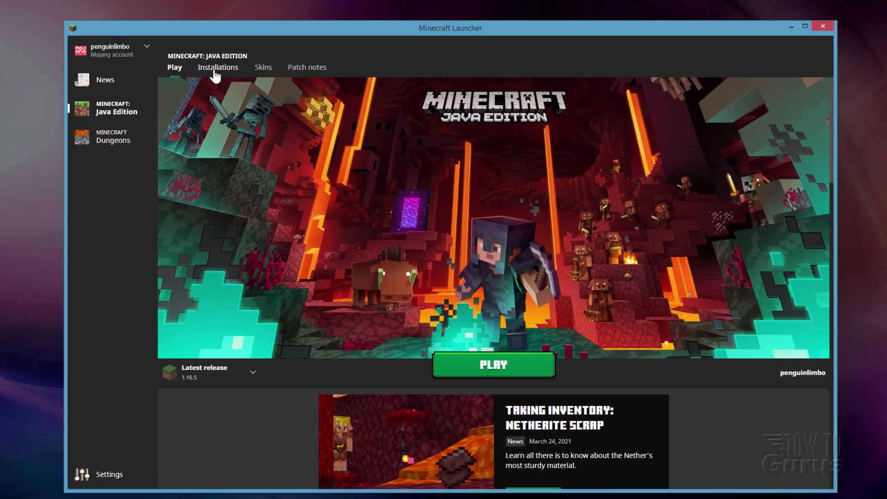
# - From the launcher's Installations, open the .minecraft game folder for the latest release
pyautogui.click(228, 71)
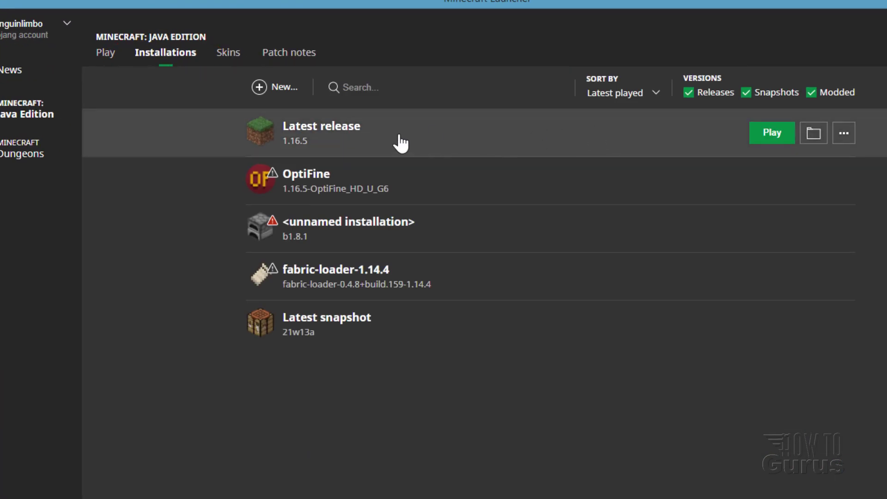
pyautogui.click(814, 135)
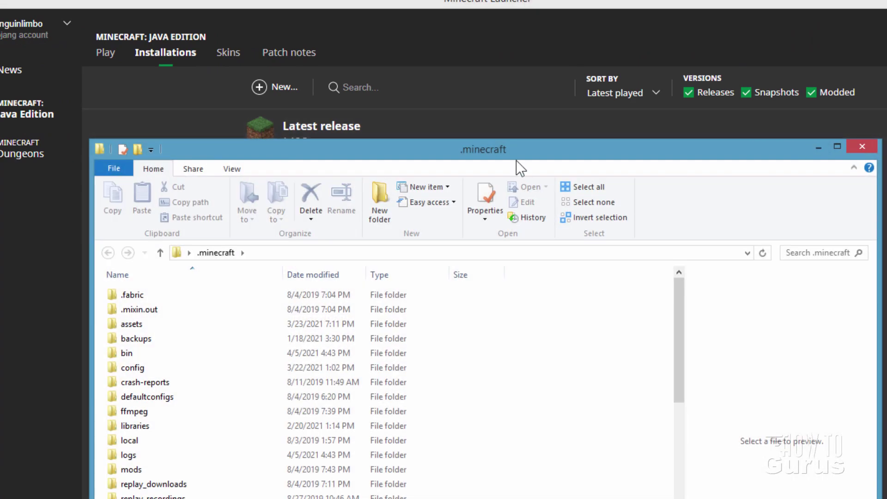
pyautogui.moveTo(517, 160); pyautogui.dragTo(657, 77)
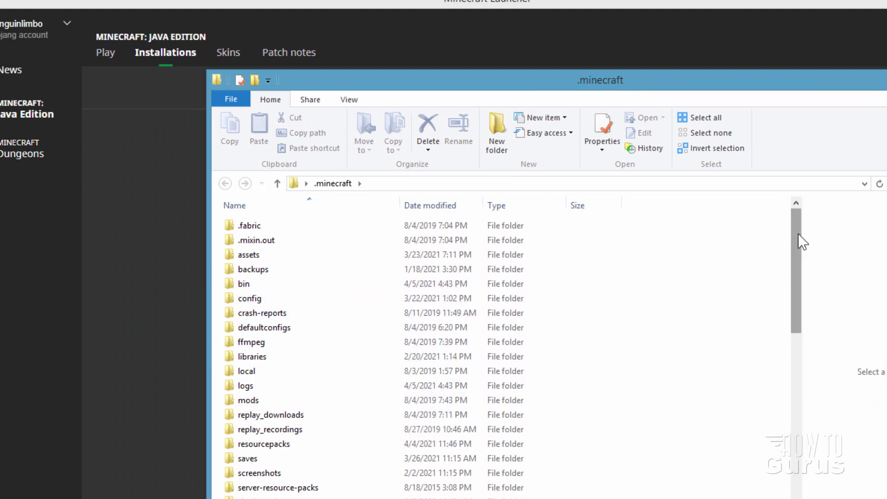
pyautogui.moveTo(800, 240); pyautogui.dragTo(797, 297)
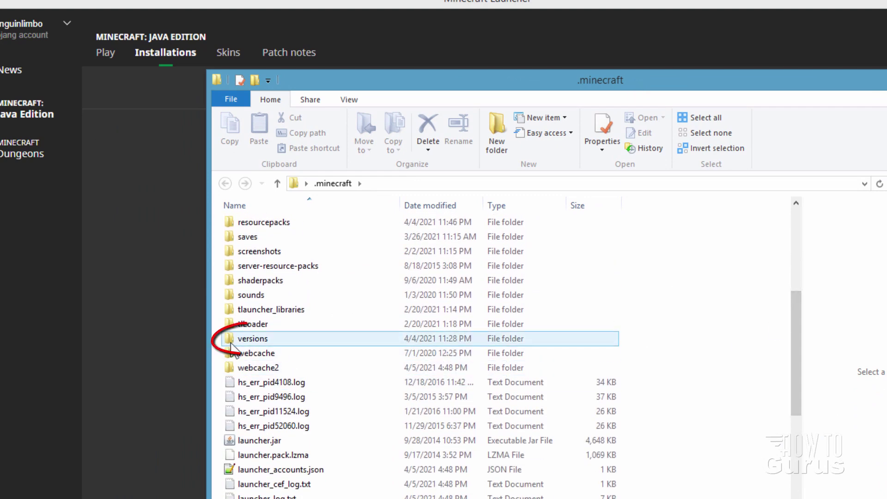
# - Browse into versions\1.16.5 and turn on file name extensions to show 1.16.5.jar
pyautogui.doubleClick(231, 340)
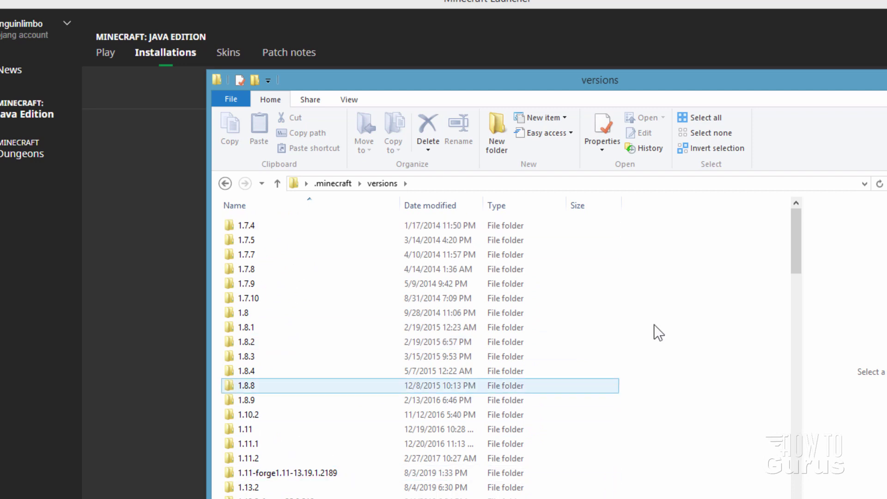
pyautogui.moveTo(797, 241); pyautogui.dragTo(870, 368)
pyautogui.click(245, 386)
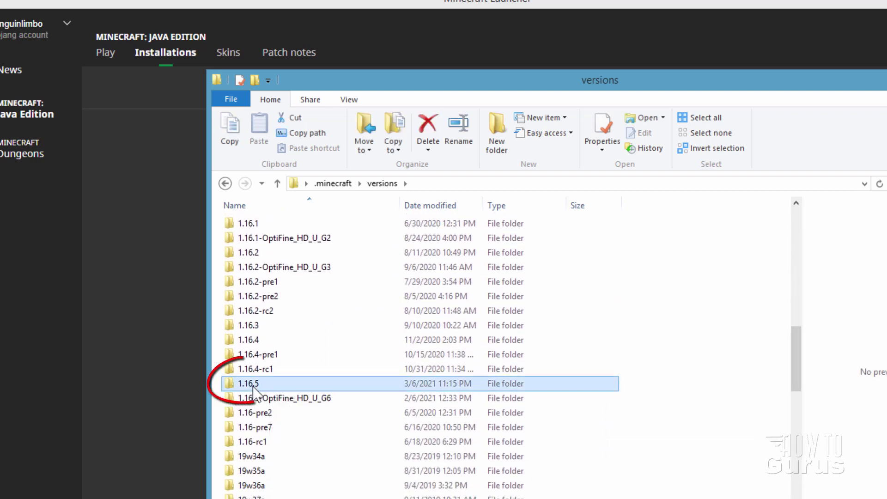
pyautogui.doubleClick(242, 387)
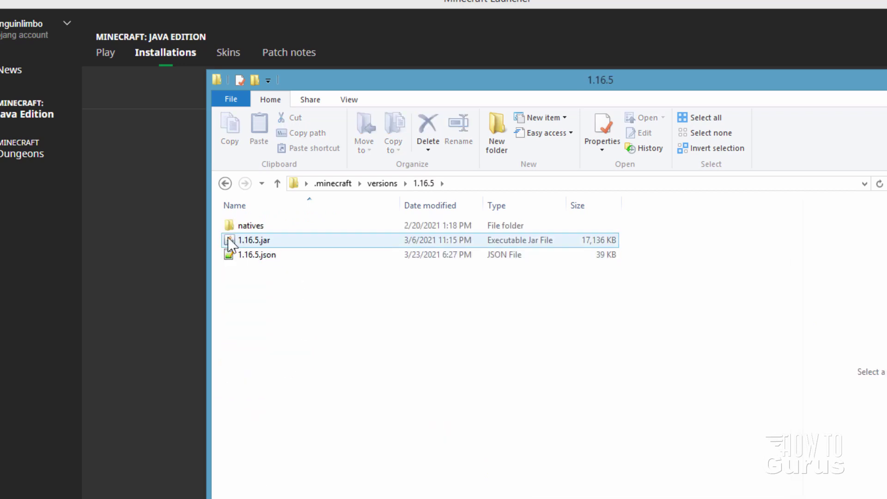
pyautogui.click(349, 101)
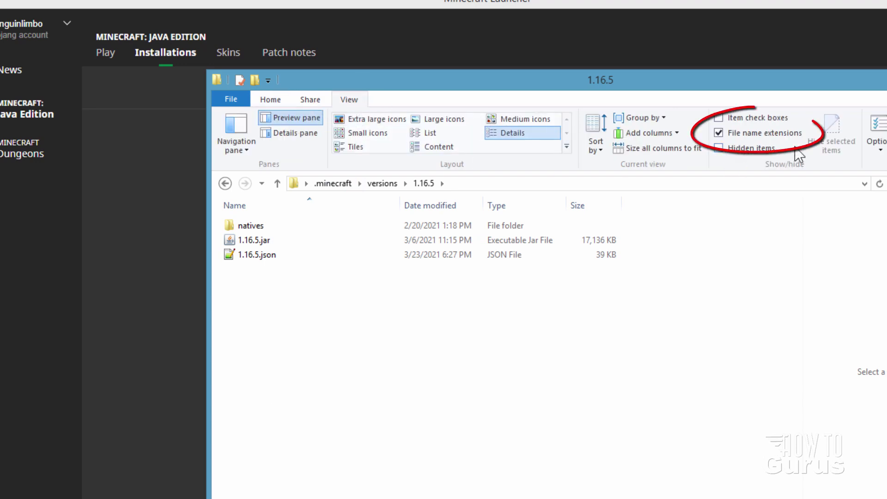
pyautogui.click(276, 241)
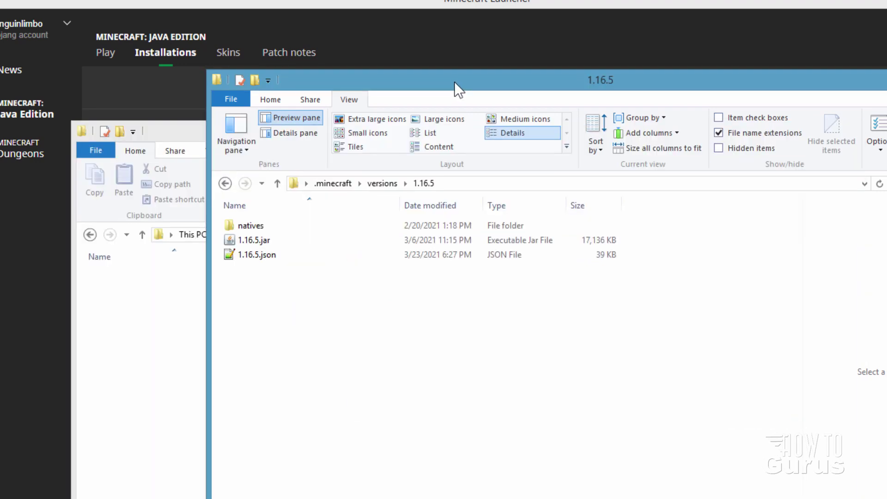
# - Copy 1.16.5.jar into the C:\Title folder and close the 1.16.5 window
pyautogui.moveTo(453, 87); pyautogui.dragTo(656, 92)
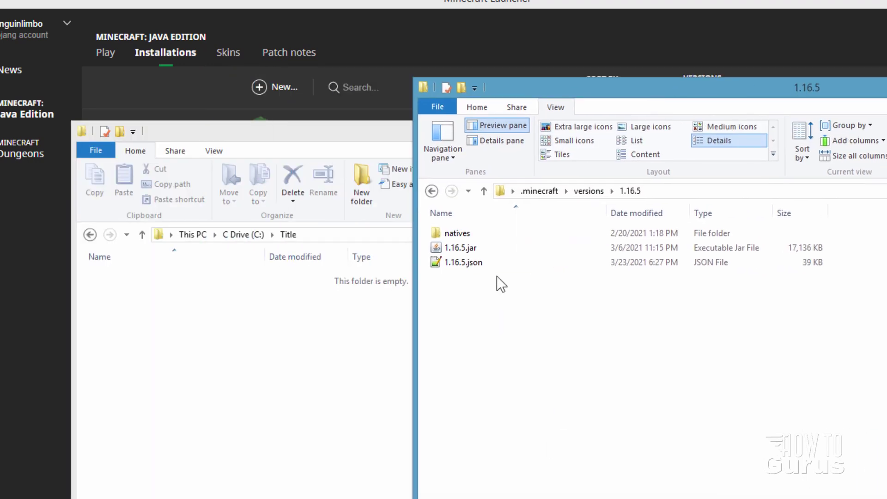
pyautogui.click(443, 247)
pyautogui.moveTo(434, 249); pyautogui.dragTo(170, 390)
pyautogui.click(212, 475)
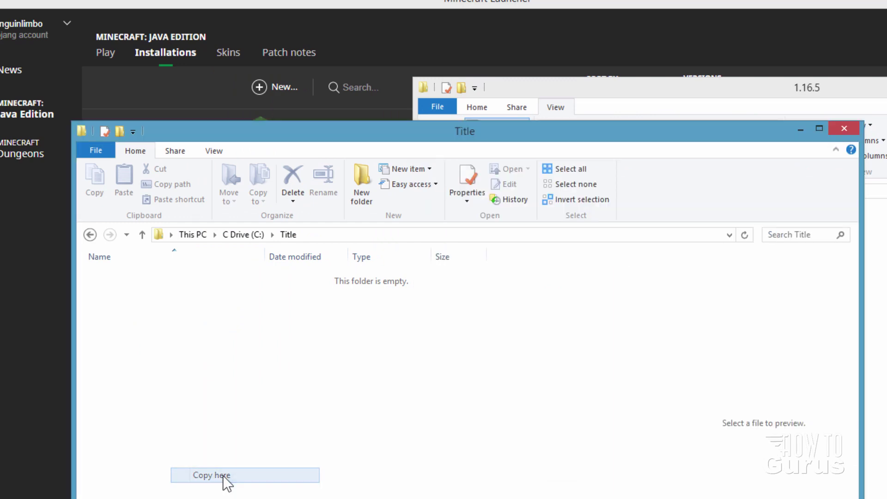
pyautogui.click(675, 95)
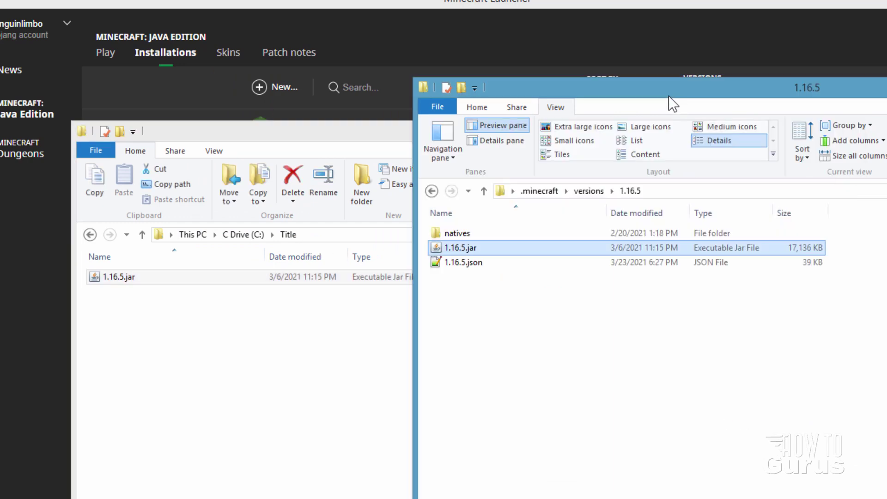
pyautogui.moveTo(670, 95); pyautogui.dragTo(476, 111)
pyautogui.hotkey('alt', 'F4')
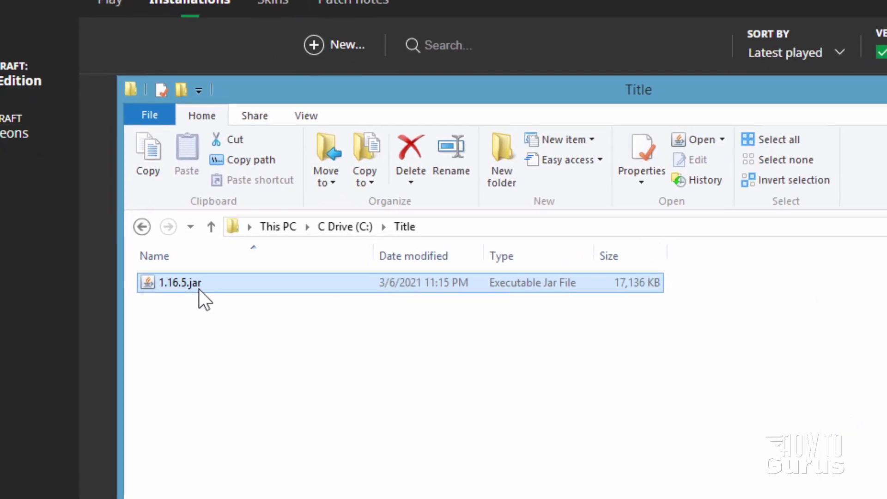
# - Switch Title to large icons and rename the copied jar to 1.16.5.zip
pyautogui.click(309, 116)
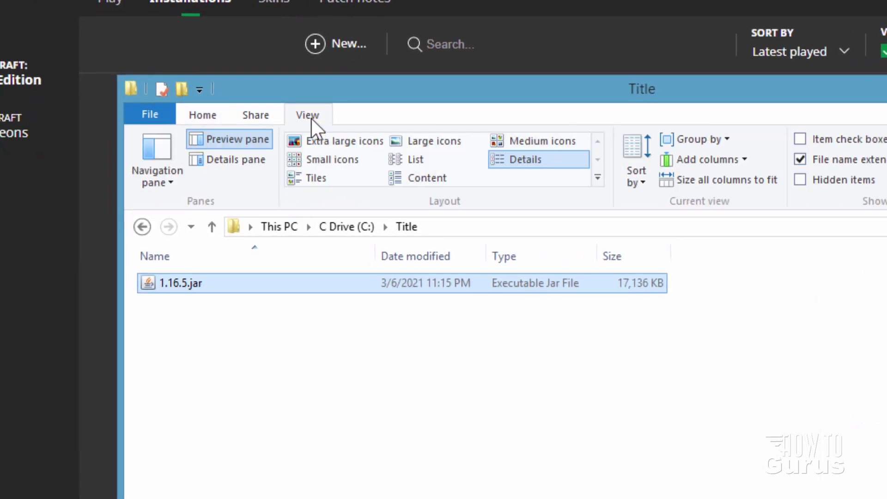
pyautogui.click(417, 140)
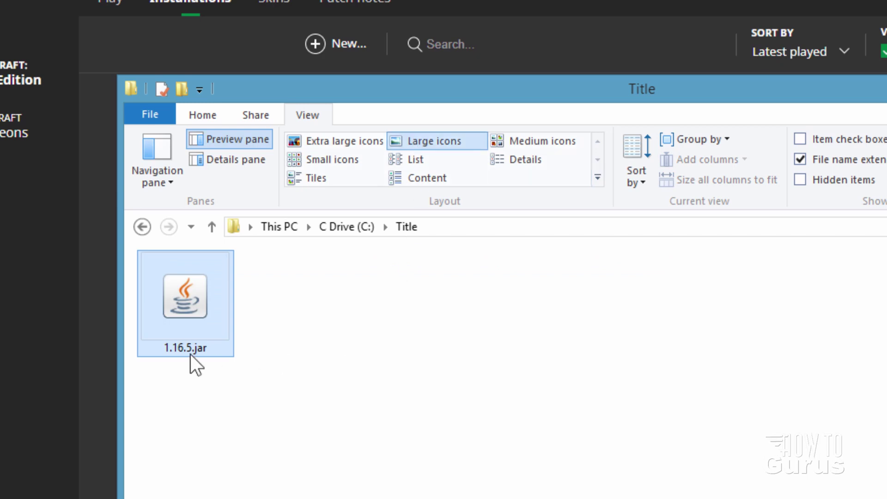
pyautogui.click(210, 351)
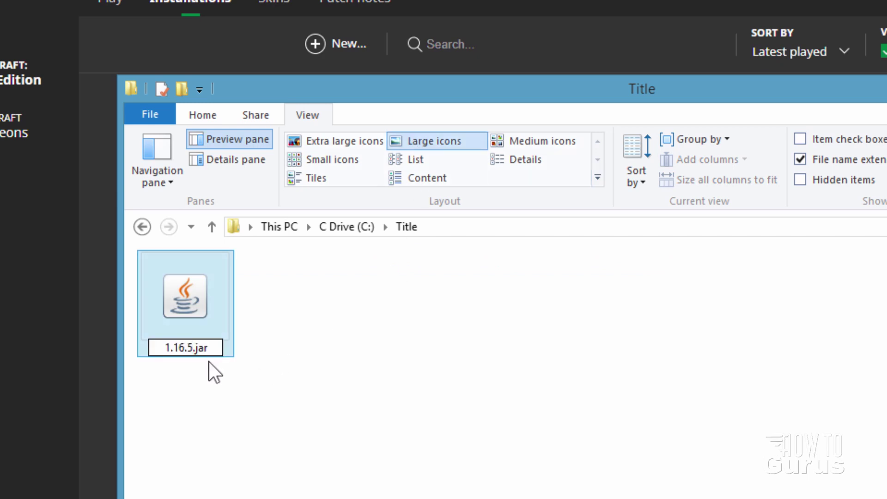
pyautogui.press('BackSpace')
pyautogui.press('BackSpace')
pyautogui.press('BackSpace')
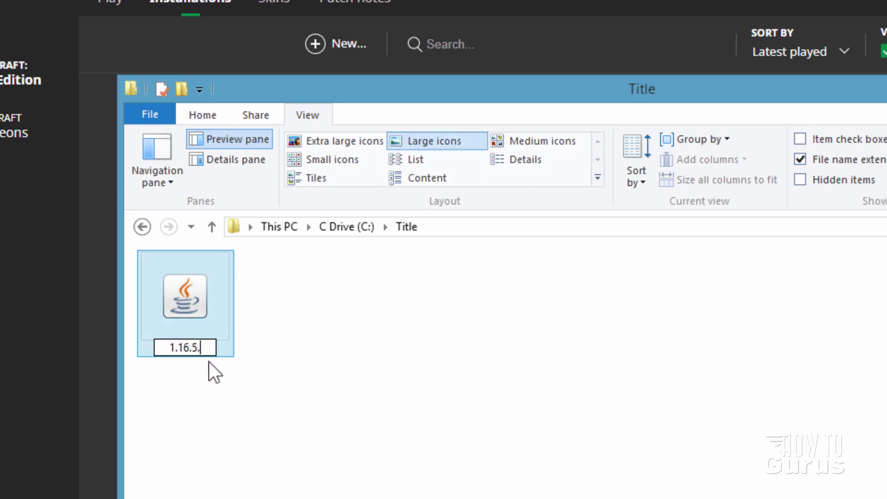
pyautogui.write('zip')
pyautogui.press('Return')
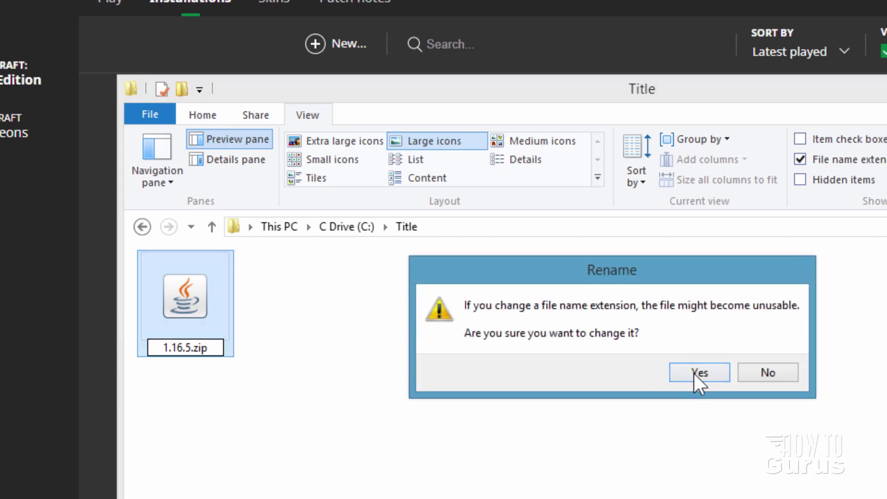
pyautogui.click(696, 373)
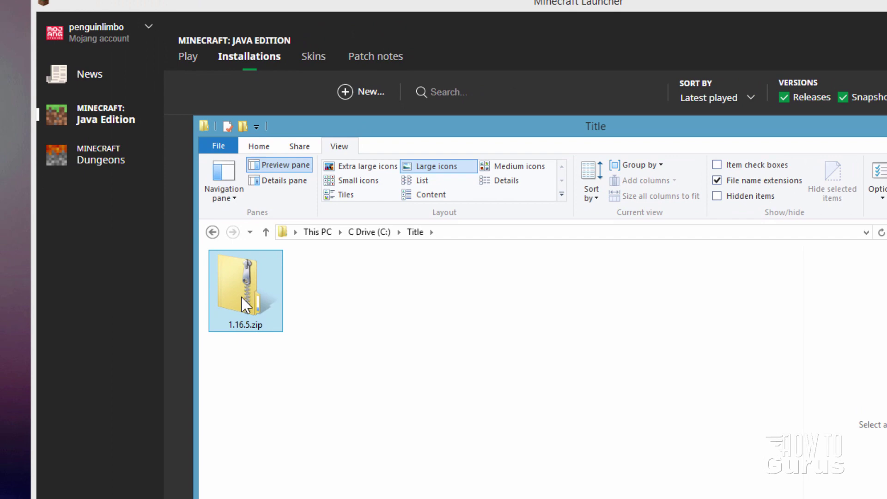
# - Open 1.16.5.zip's contents in a new window beside the Title folder
pyautogui.rightClick(246, 296)
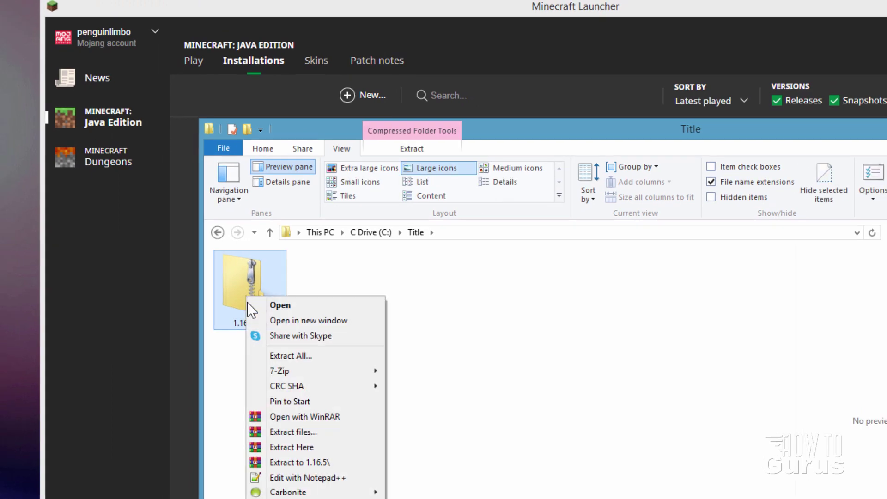
pyautogui.click(300, 320)
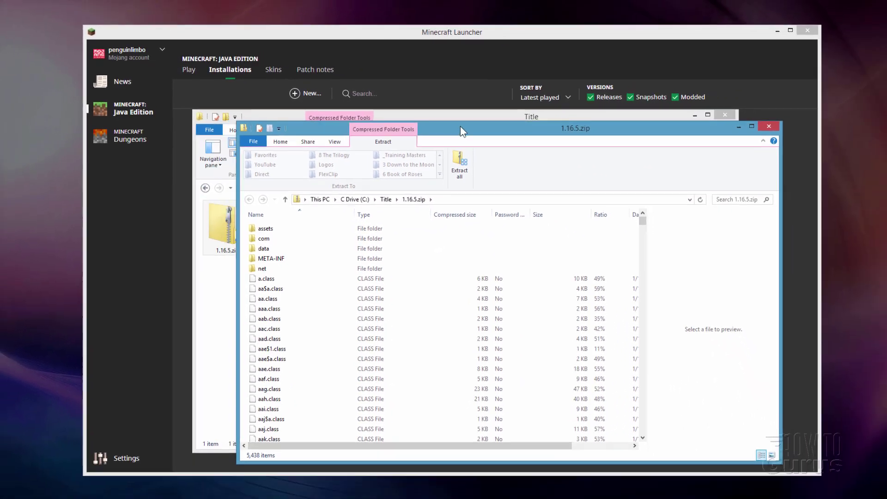
pyautogui.moveTo(460, 132); pyautogui.dragTo(515, 106)
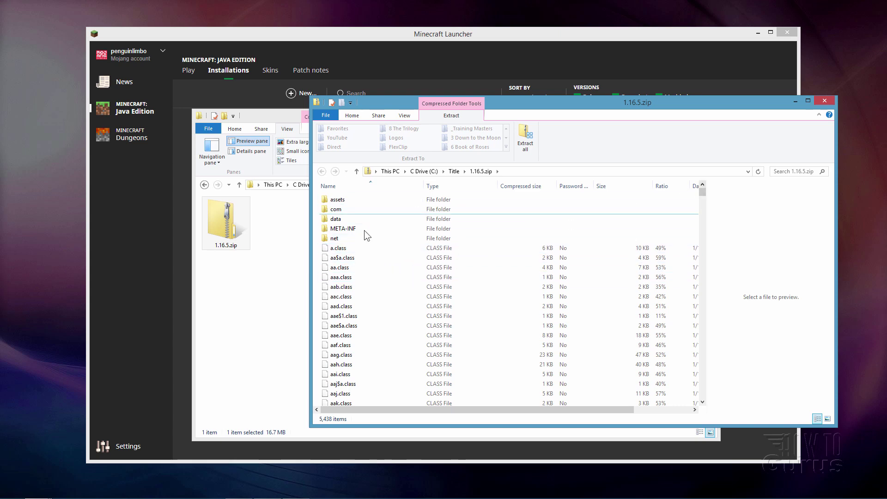
pyautogui.moveTo(703, 193); pyautogui.dragTo(703, 391)
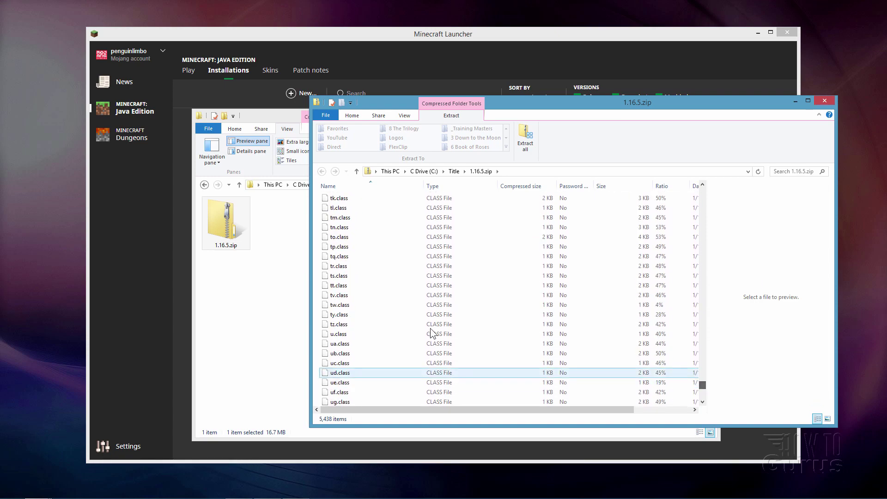
pyautogui.scroll(20, 376, 271)
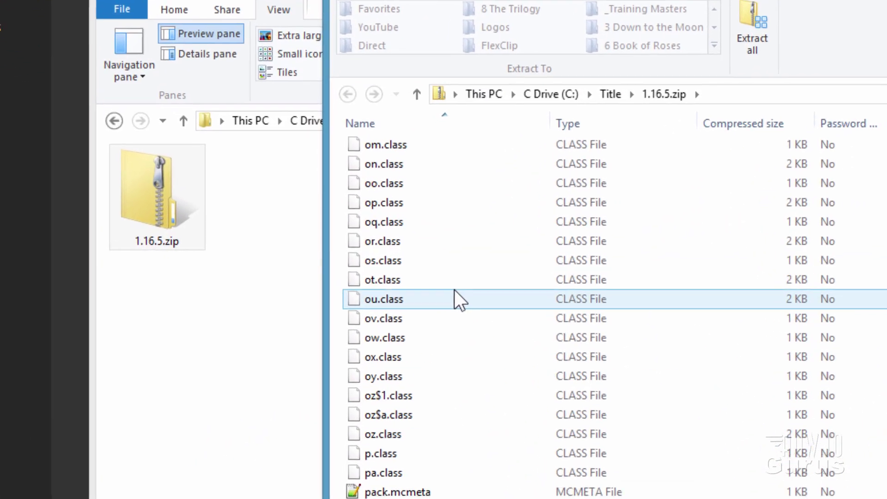
pyautogui.scroll(-2, 454, 290)
# - Copy pack.mcmeta and pack.png from the zip into the Title folder
pyautogui.click(376, 357)
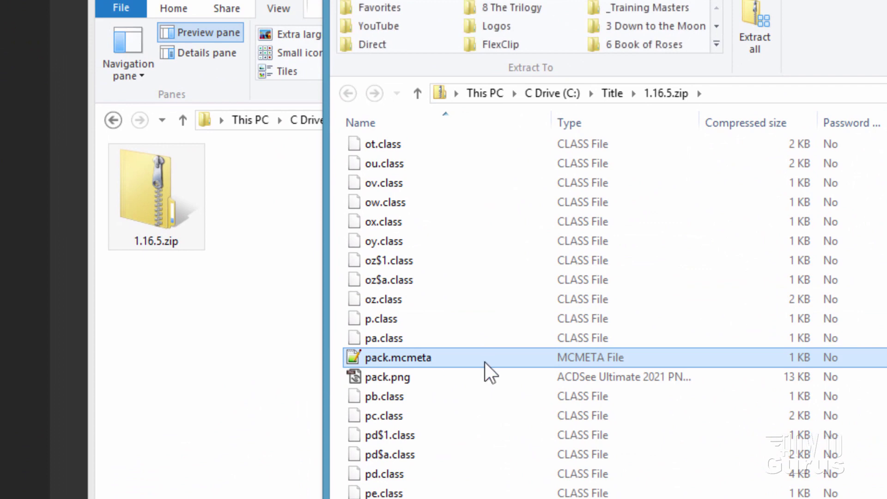
pyautogui.keyDown('ctrl'); pyautogui.click(375, 378); pyautogui.keyUp('ctrl')
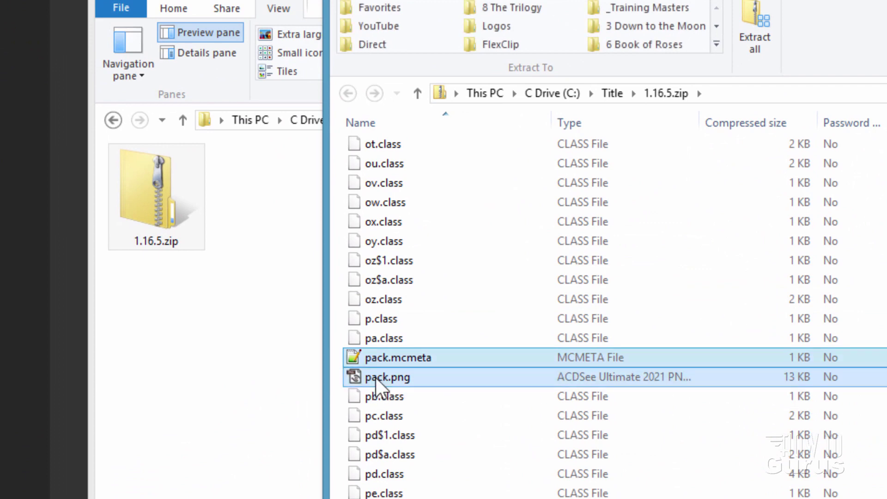
pyautogui.moveTo(376, 378); pyautogui.dragTo(212, 368)
pyautogui.click(240, 385)
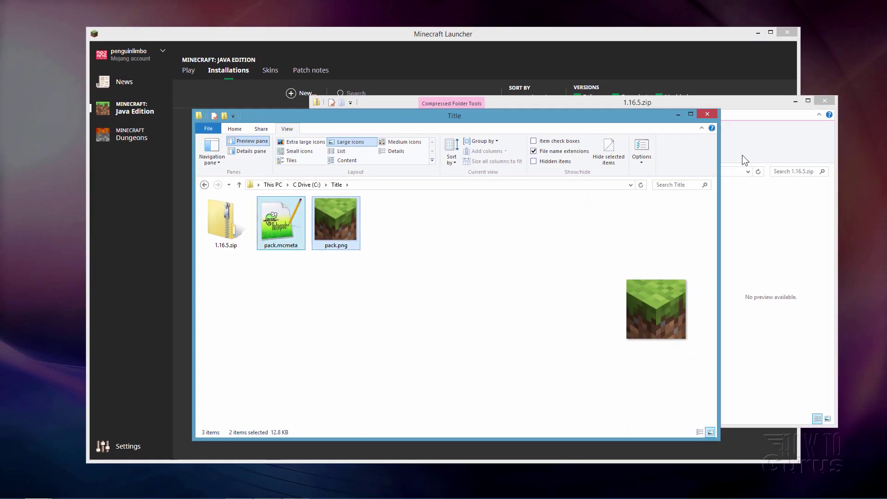
# - Browse the zip to assets\minecraft\textures\gui\title, show large icons, and select minecraft.png
pyautogui.click(702, 379)
pyautogui.moveTo(710, 350); pyautogui.dragTo(703, 192)
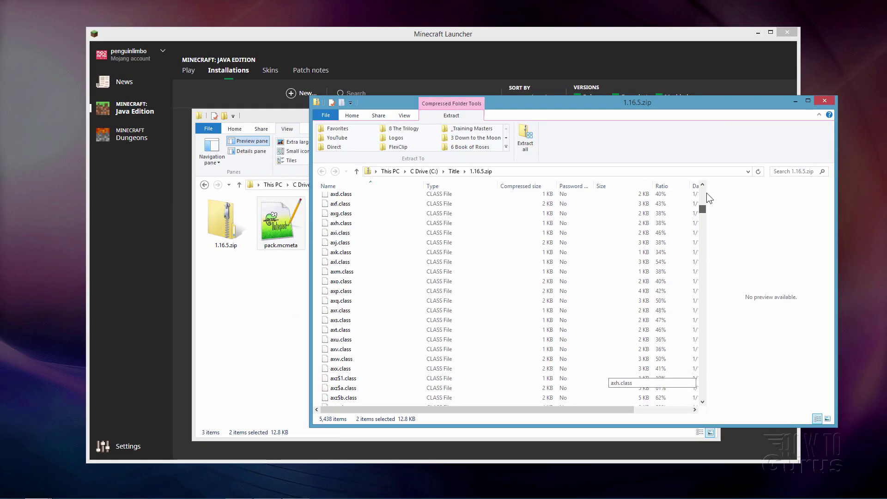
pyautogui.doubleClick(328, 197)
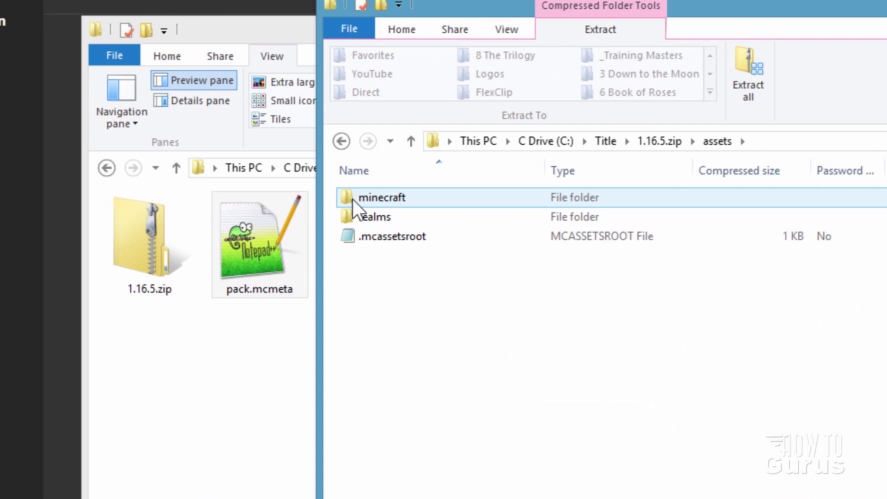
pyautogui.doubleClick(348, 198)
pyautogui.doubleClick(348, 331)
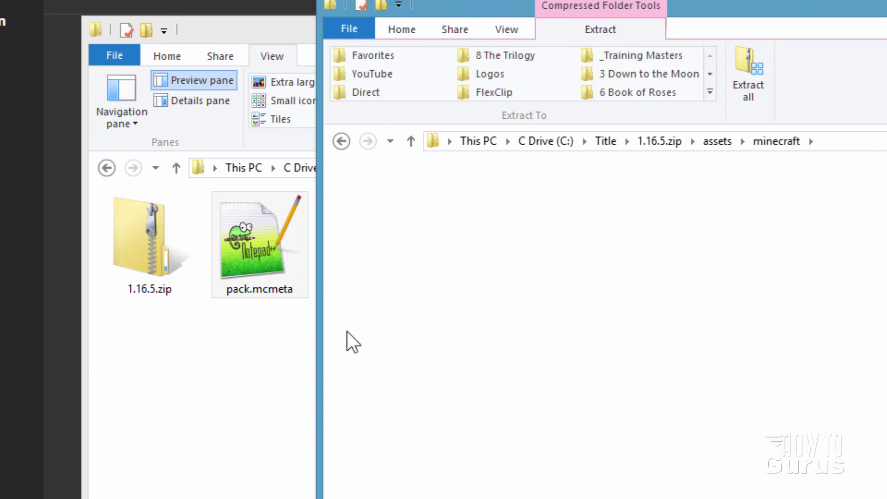
pyautogui.doubleClick(346, 312)
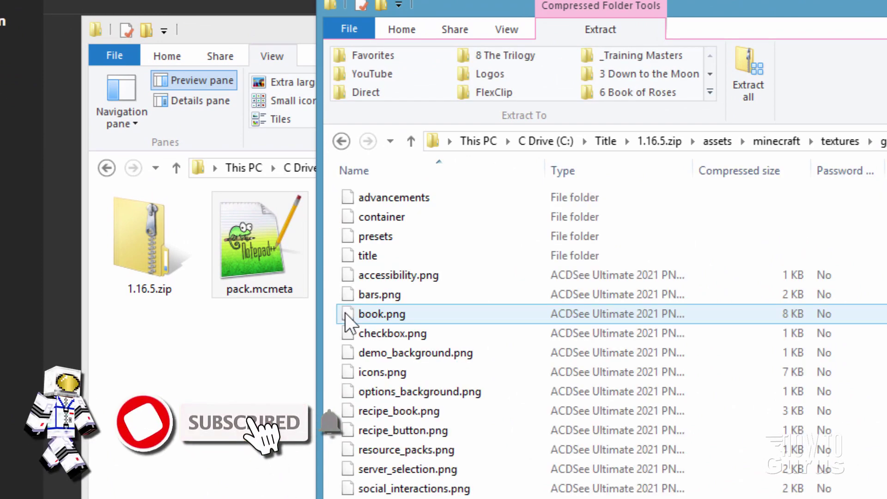
pyautogui.doubleClick(355, 255)
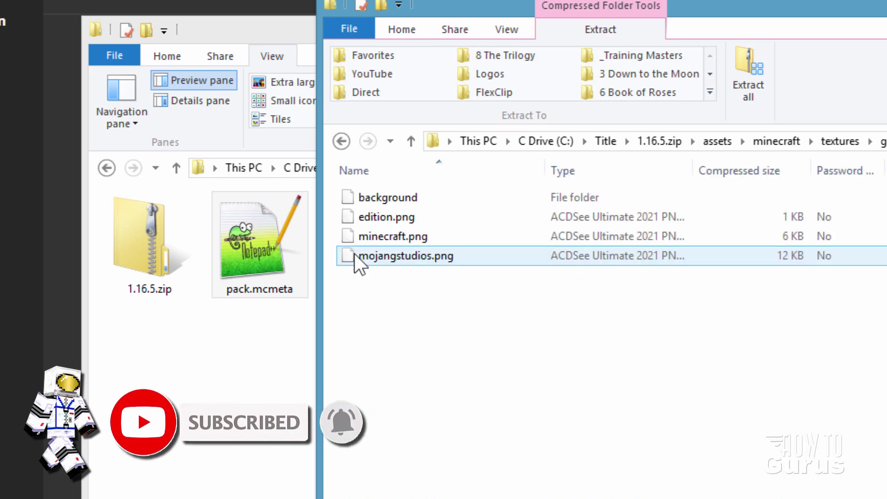
pyautogui.click(507, 30)
pyautogui.click(656, 56)
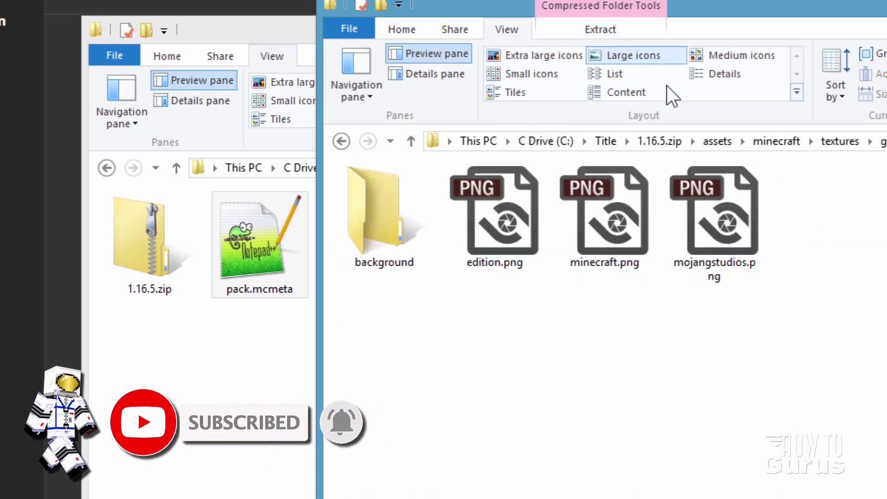
pyautogui.click(606, 266)
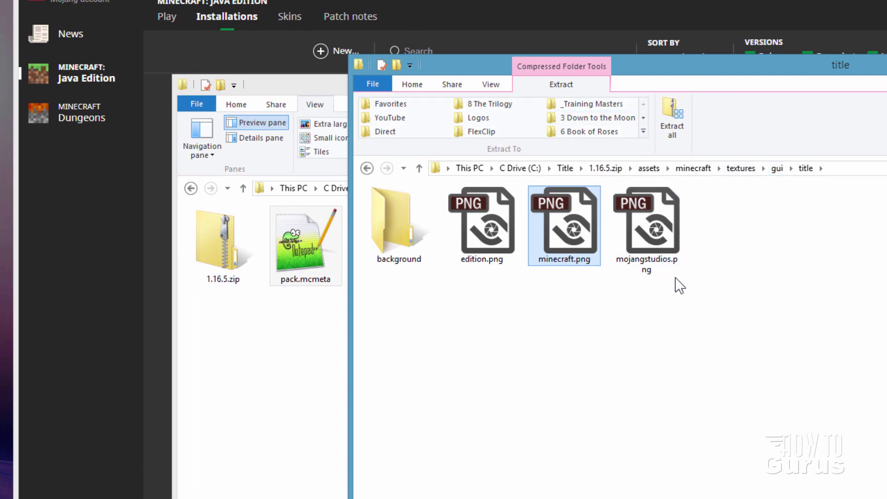
# - Create and open nested assets and minecraft folders inside C:\Title
pyautogui.moveTo(687, 65); pyautogui.dragTo(660, 0)
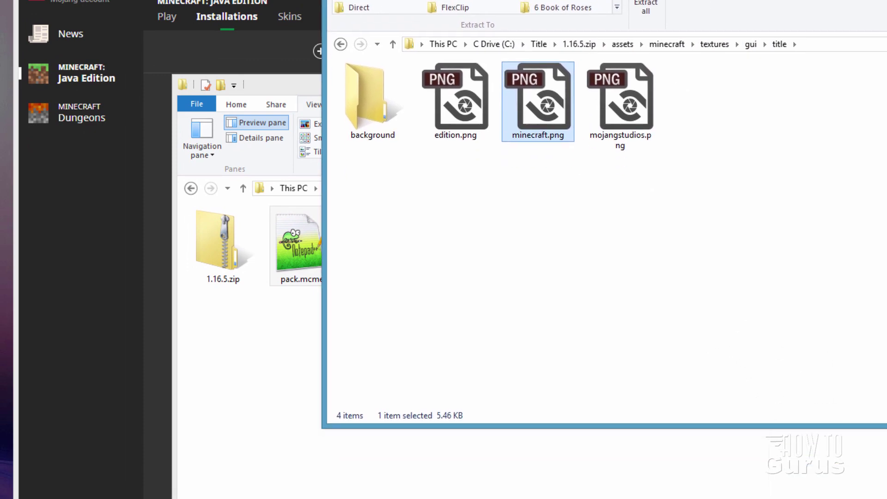
pyautogui.click(276, 444)
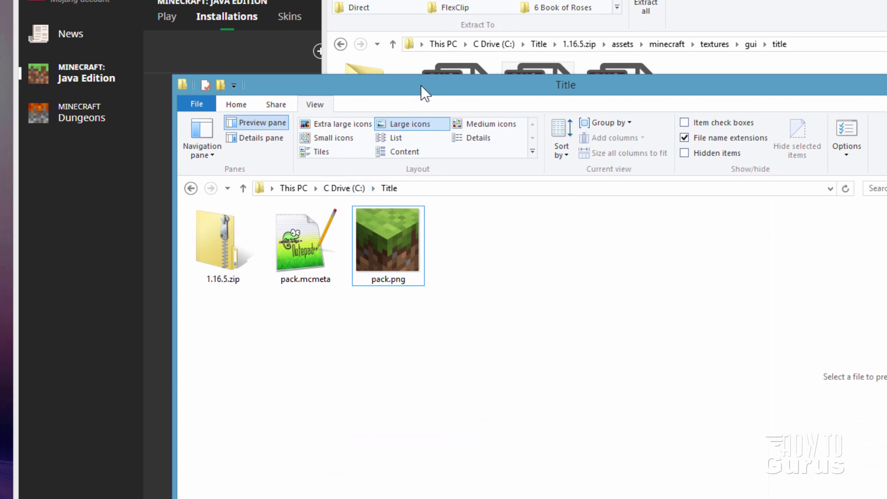
pyautogui.moveTo(421, 85); pyautogui.dragTo(473, 71)
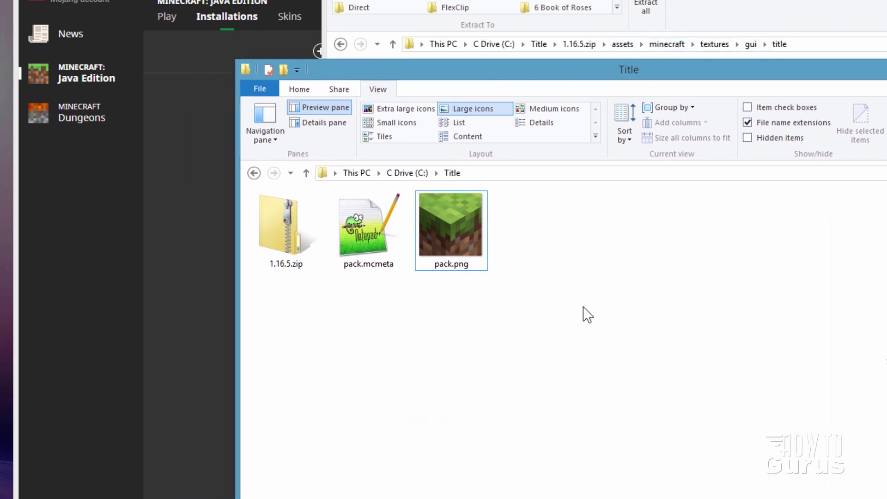
pyautogui.click(298, 92)
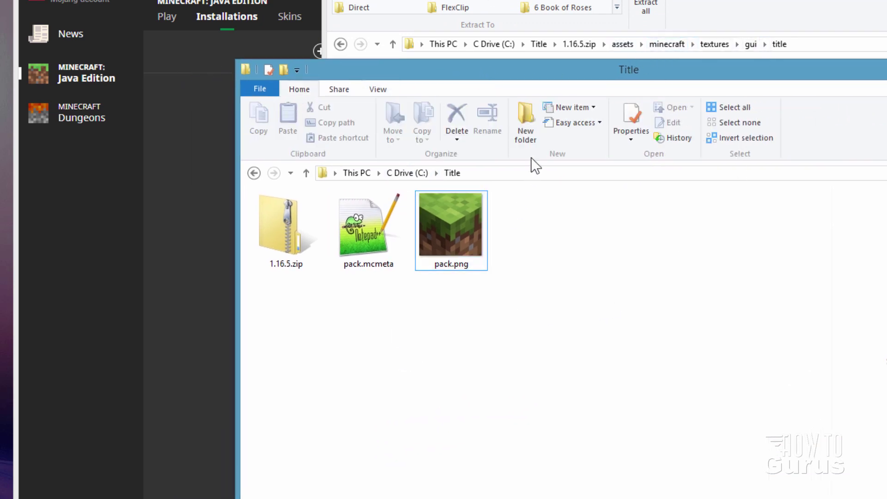
pyautogui.click(526, 140)
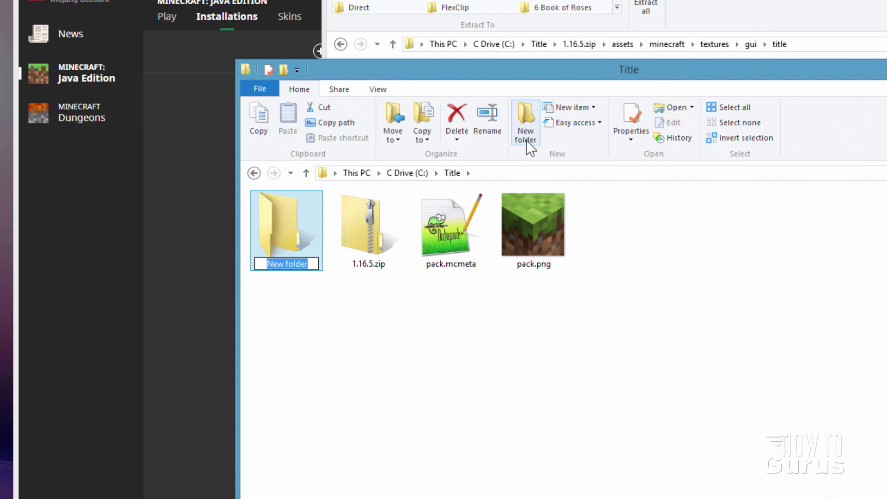
pyautogui.write('assets')
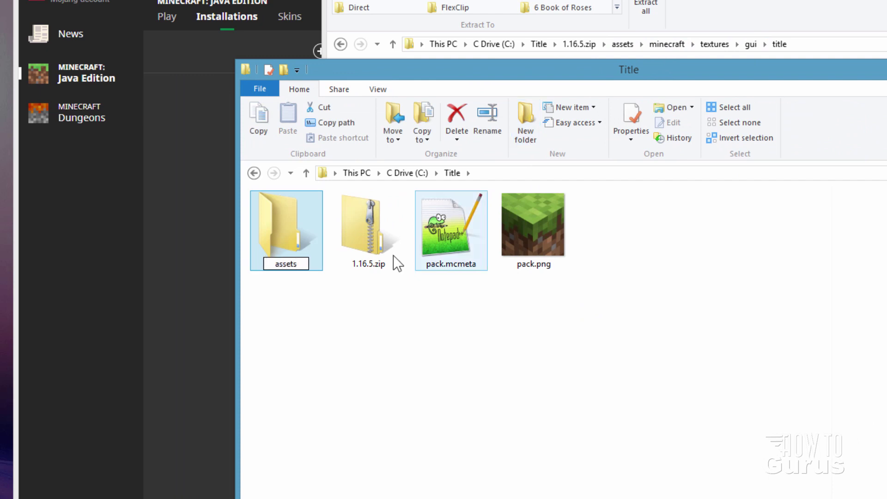
pyautogui.click(291, 228)
pyautogui.doubleClick(285, 227)
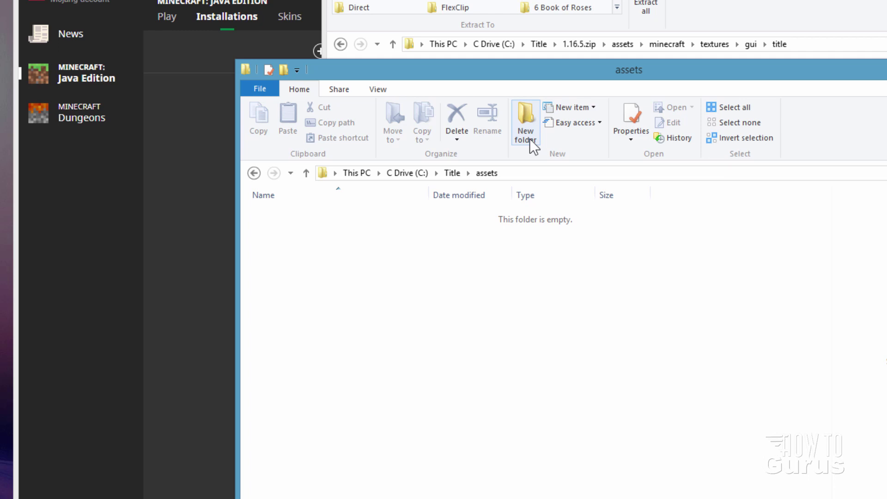
pyautogui.click(530, 139)
pyautogui.write('minec')
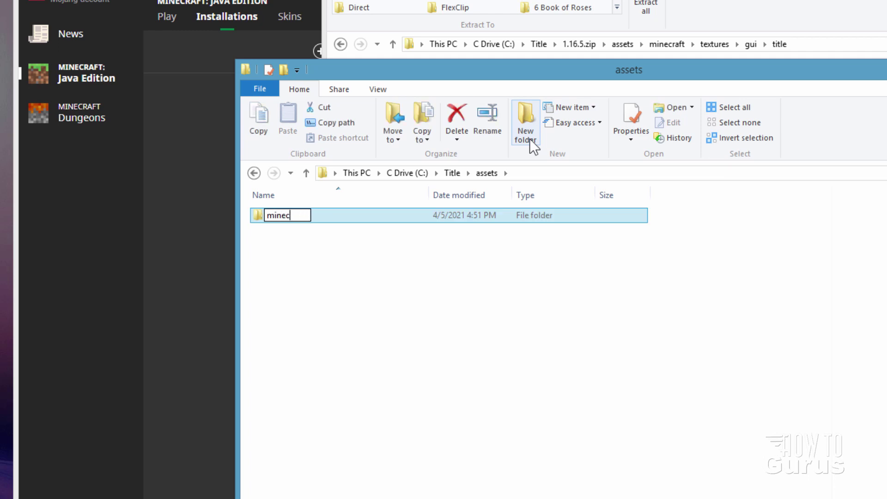
pyautogui.write('raft')
pyautogui.click(260, 214)
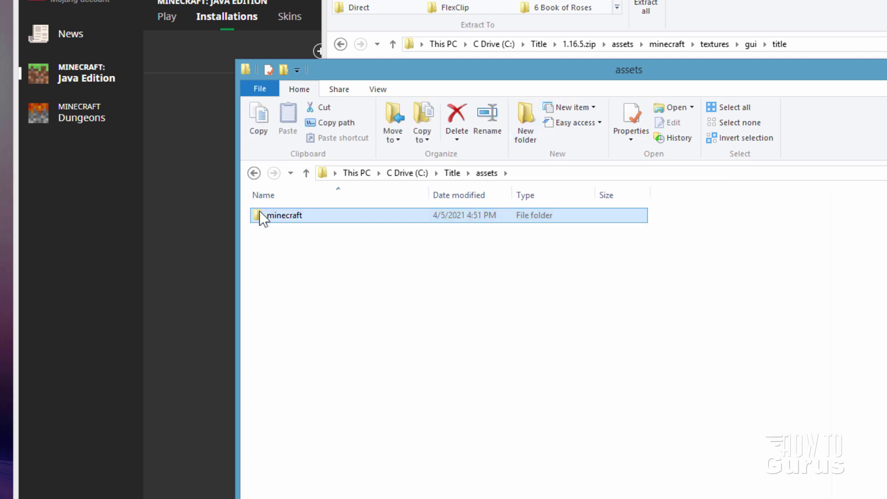
pyautogui.doubleClick(263, 215)
# - Add textures, gui and title subfolders beneath minecraft, ending in the empty title folder
pyautogui.click(527, 131)
pyautogui.write('textures')
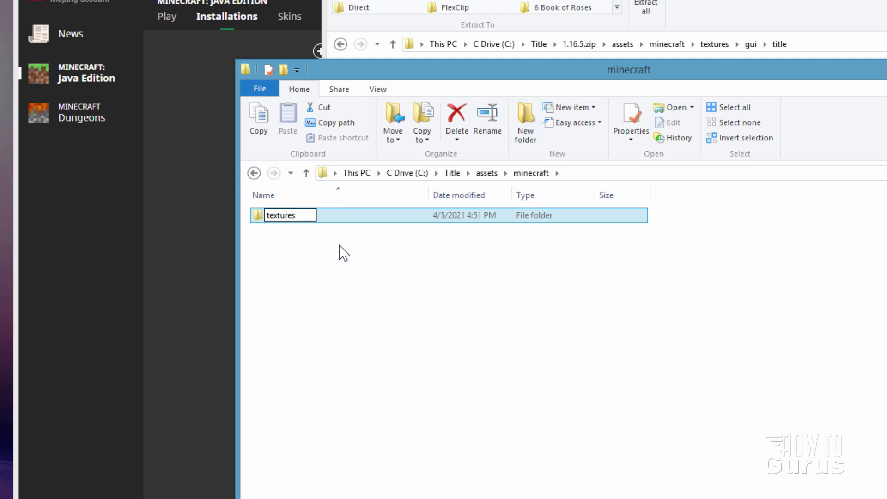
pyautogui.click(339, 245)
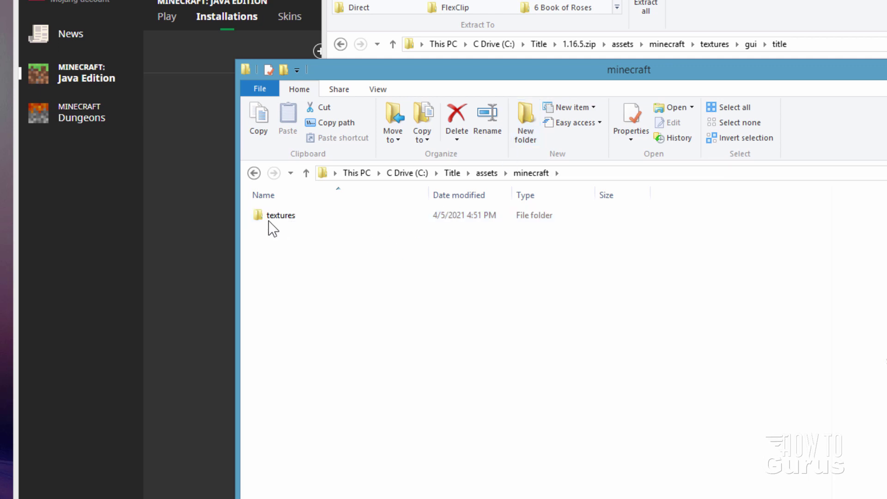
pyautogui.click(260, 214)
pyautogui.doubleClick(259, 215)
pyautogui.click(532, 139)
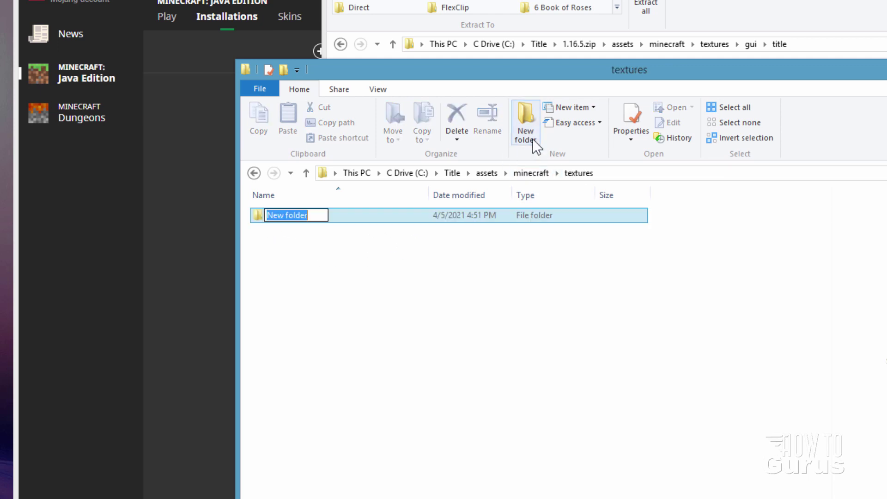
pyautogui.write('gui')
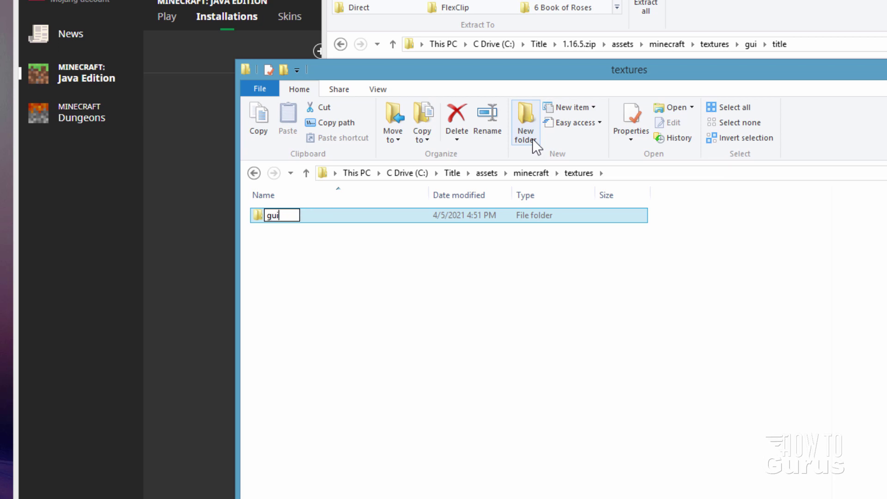
pyautogui.click(495, 244)
pyautogui.doubleClick(257, 217)
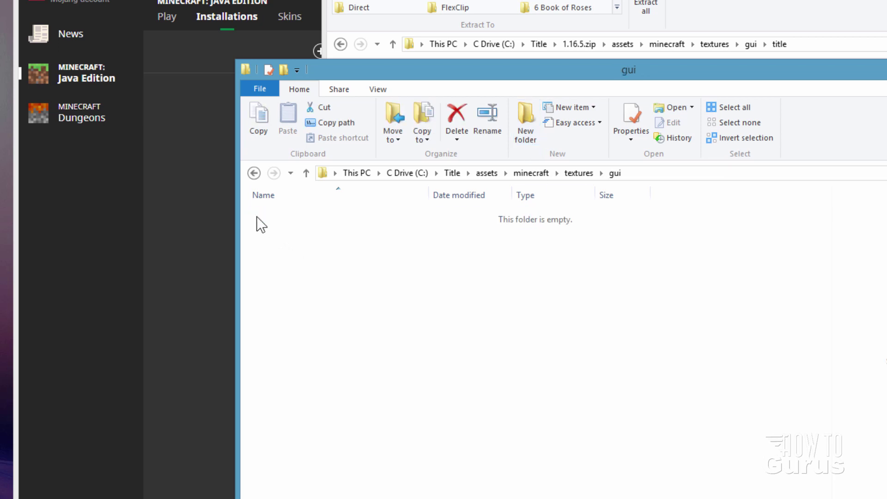
pyautogui.click(528, 141)
pyautogui.write('title')
pyautogui.click(297, 252)
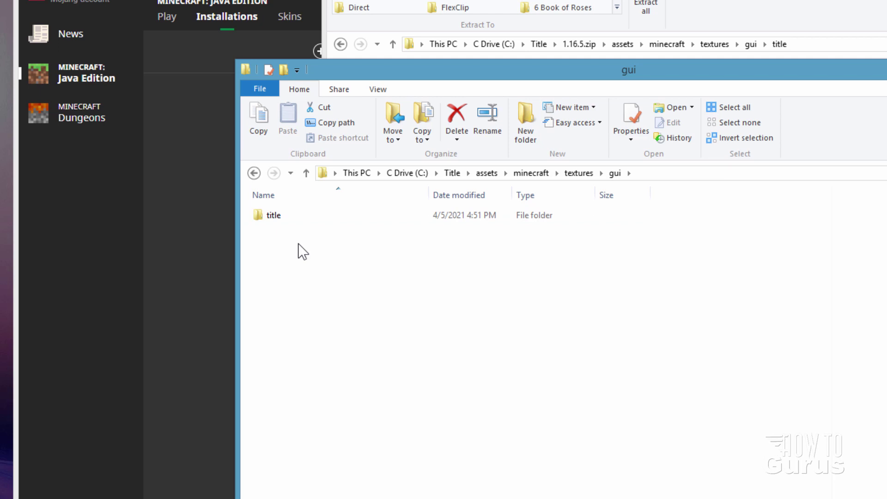
pyautogui.doubleClick(268, 217)
# - Copy minecraft.png from the zip's title folder into C:\Title\assets\minecraft\textures\gui\title
pyautogui.moveTo(455, 74); pyautogui.dragTo(347, 99)
pyautogui.click(572, 116)
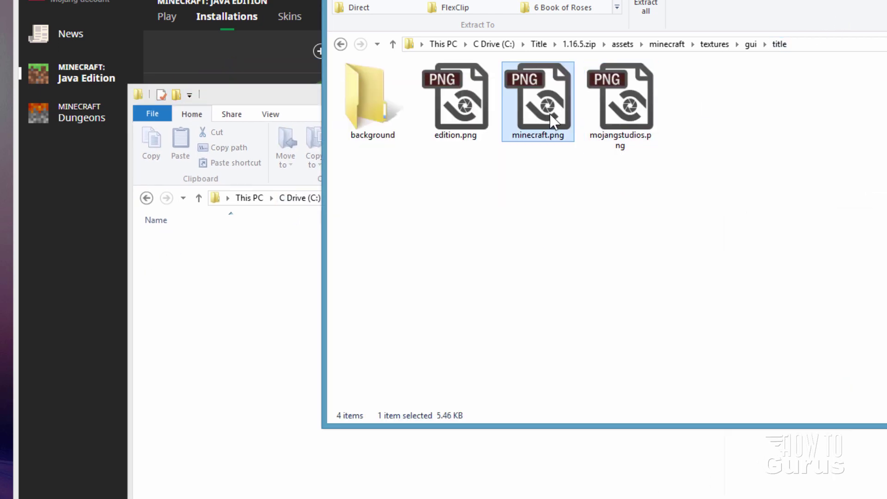
pyautogui.moveTo(552, 121); pyautogui.dragTo(246, 341)
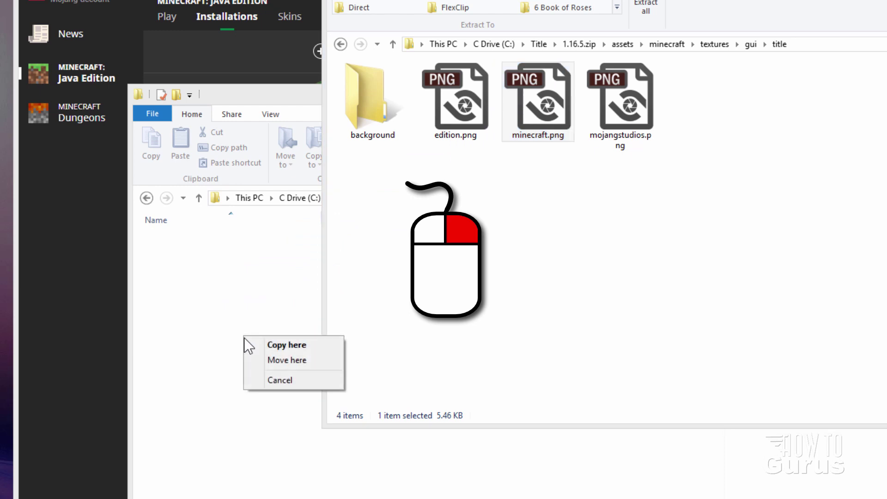
pyautogui.click(272, 348)
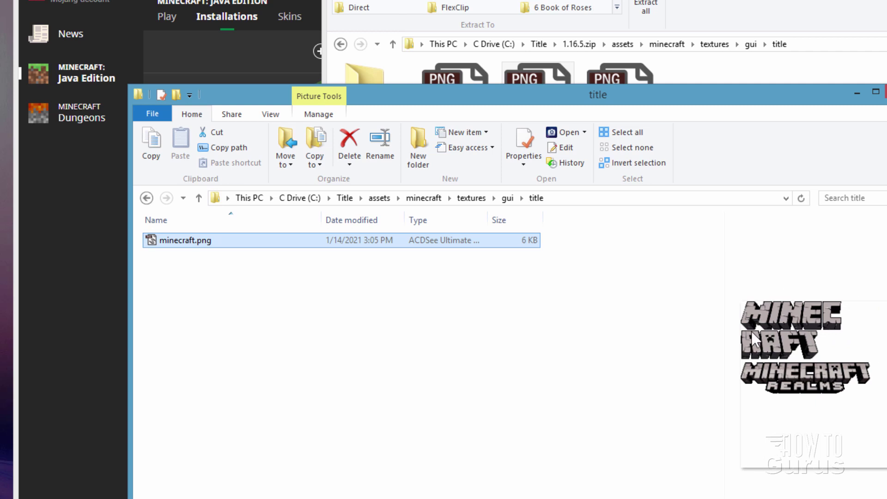
# - Return Title to its root and browse the zip to textures\block in large icons
pyautogui.click(345, 198)
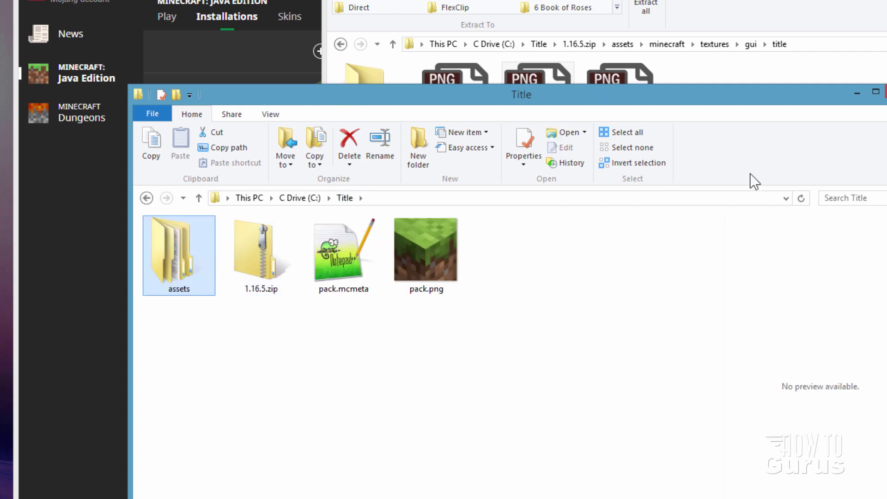
pyautogui.click(754, 65)
pyautogui.click(750, 44)
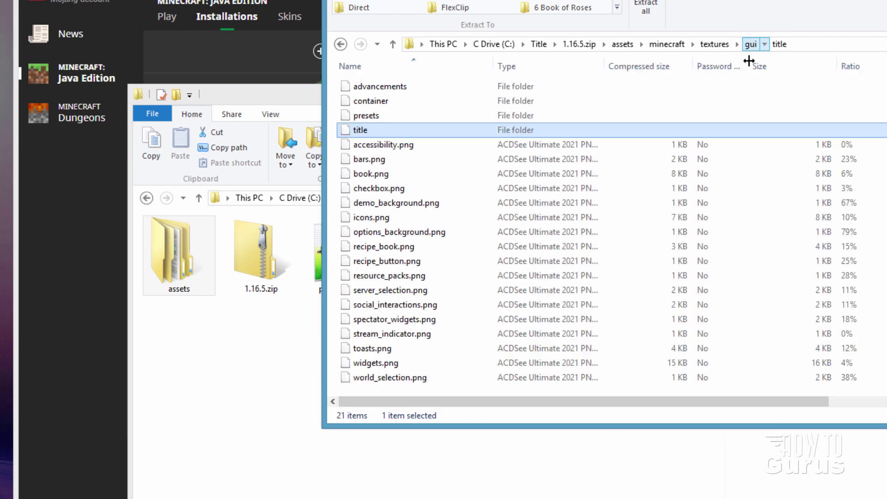
pyautogui.click(716, 44)
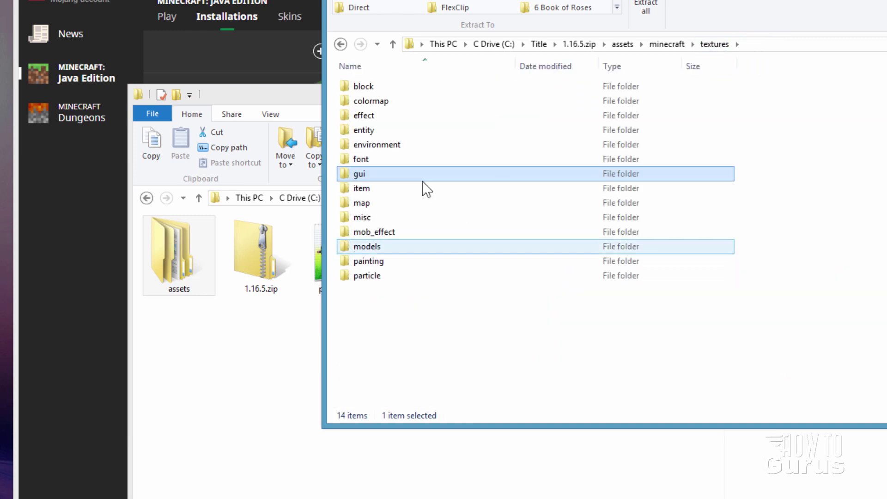
pyautogui.click(349, 89)
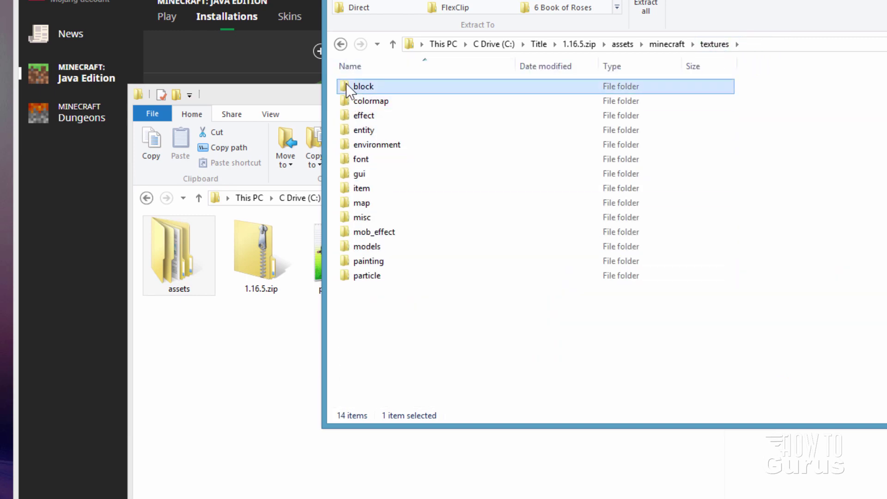
pyautogui.doubleClick(349, 89)
pyautogui.click(501, 1)
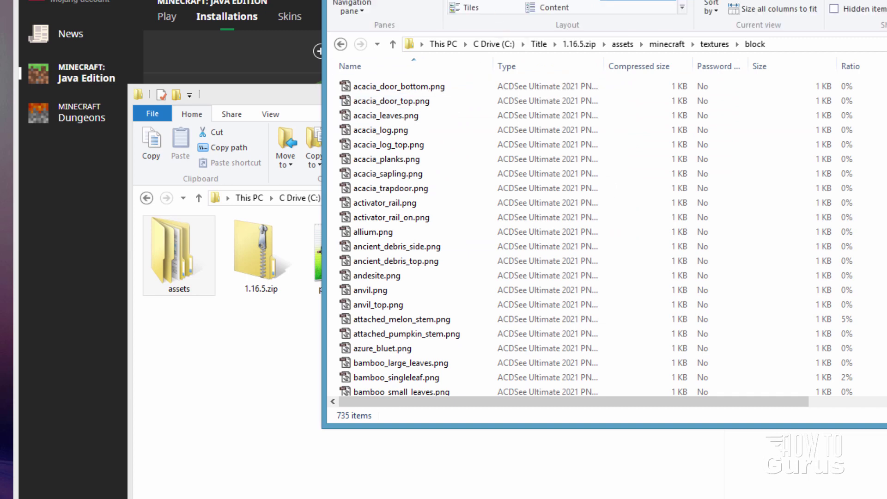
pyautogui.click(539, 1)
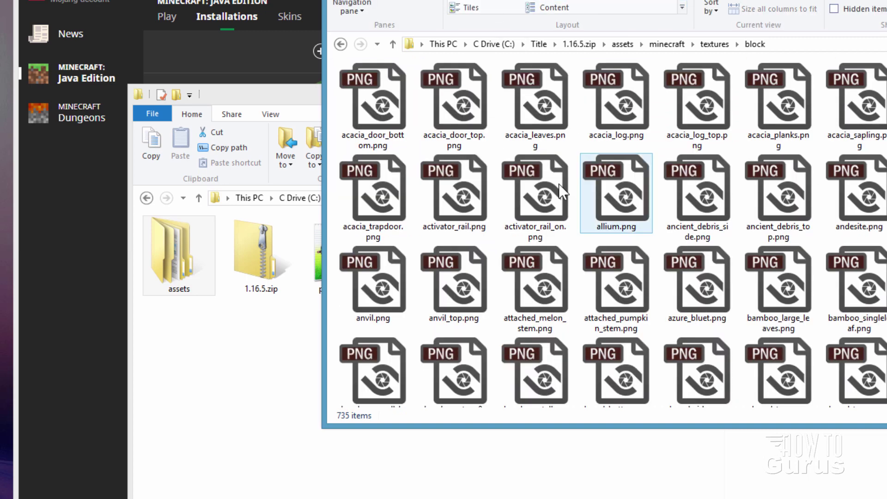
pyautogui.scroll(-10, 617, 265)
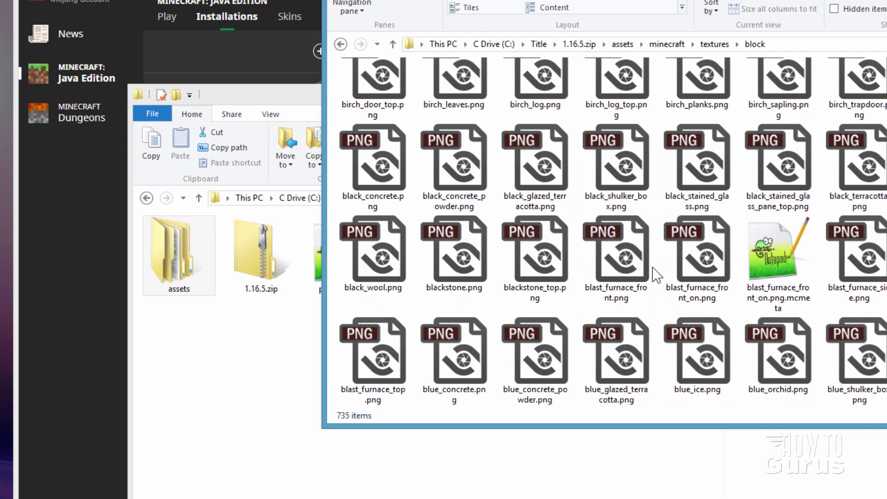
pyautogui.scroll(-15, 658, 242)
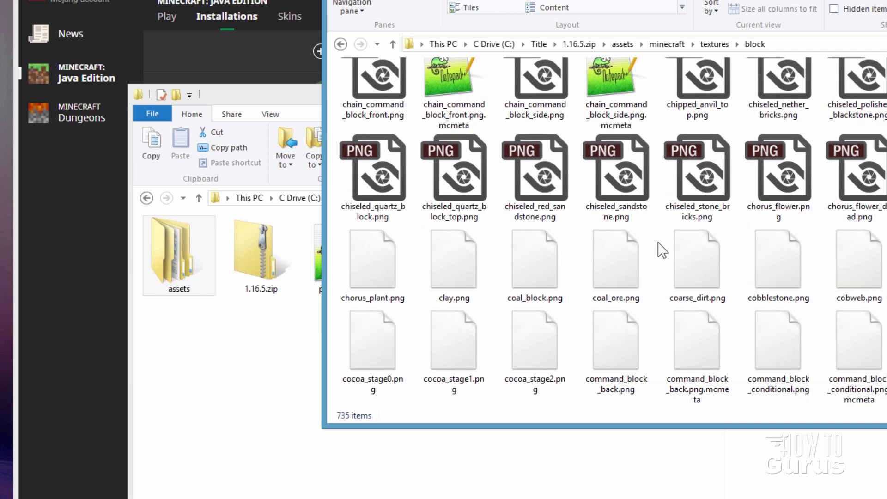
pyautogui.scroll(-20, 658, 243)
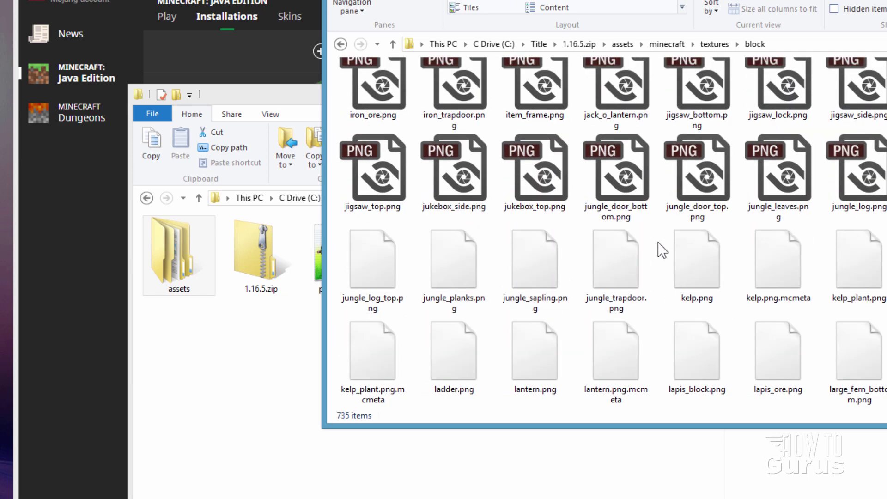
pyautogui.scroll(-10, 658, 243)
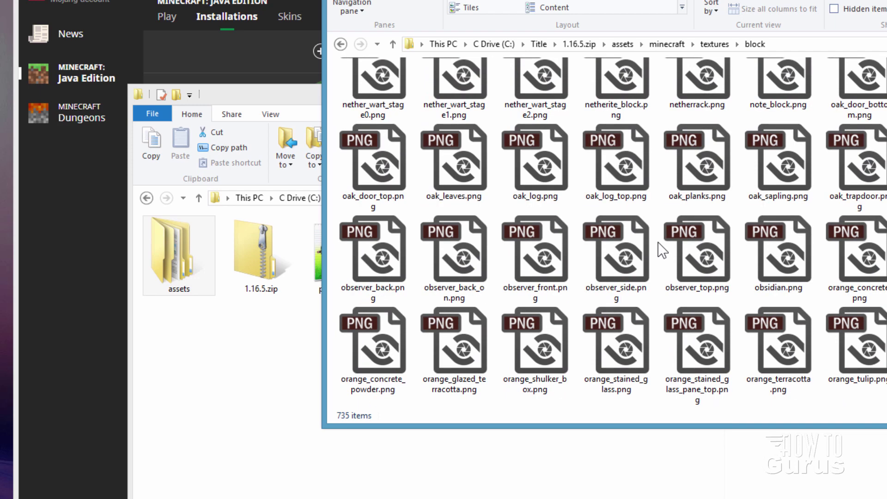
pyautogui.scroll(8, 660, 248)
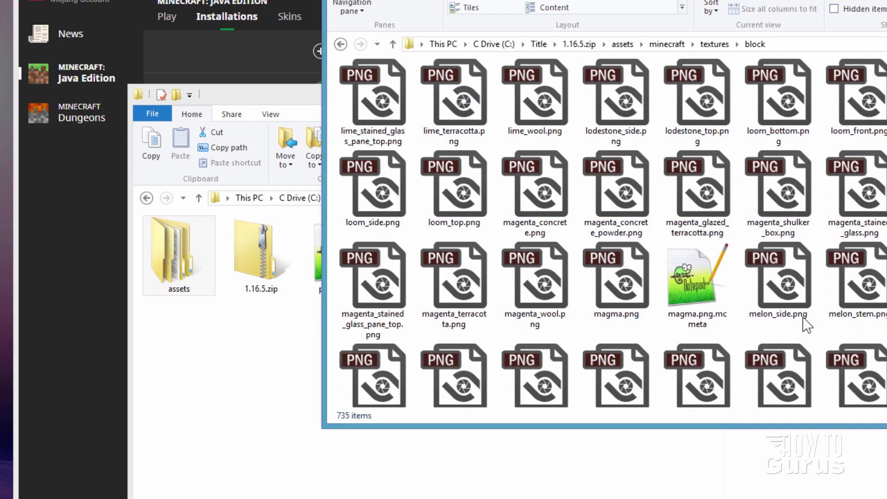
pyautogui.scroll(-2, 458, 320)
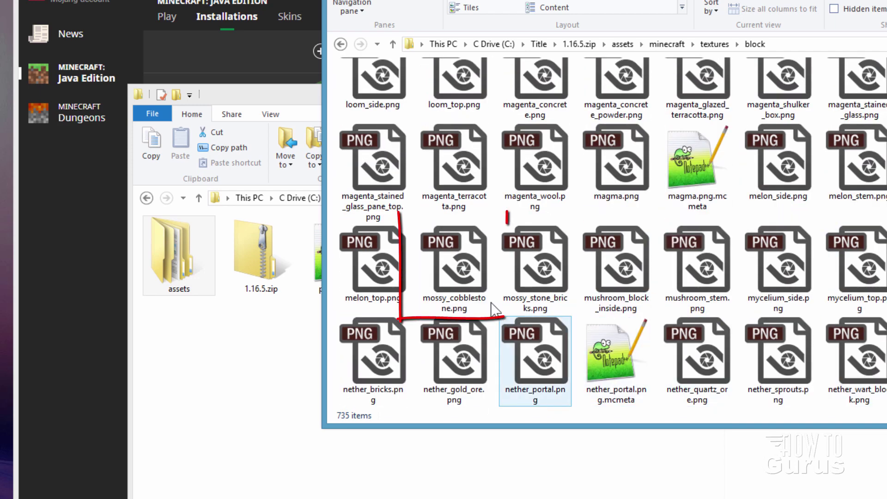
# - Copy mossy_cobblestone.png from the block textures into the C:\Title folder
pyautogui.click(476, 258)
pyautogui.moveTo(465, 273); pyautogui.dragTo(245, 378)
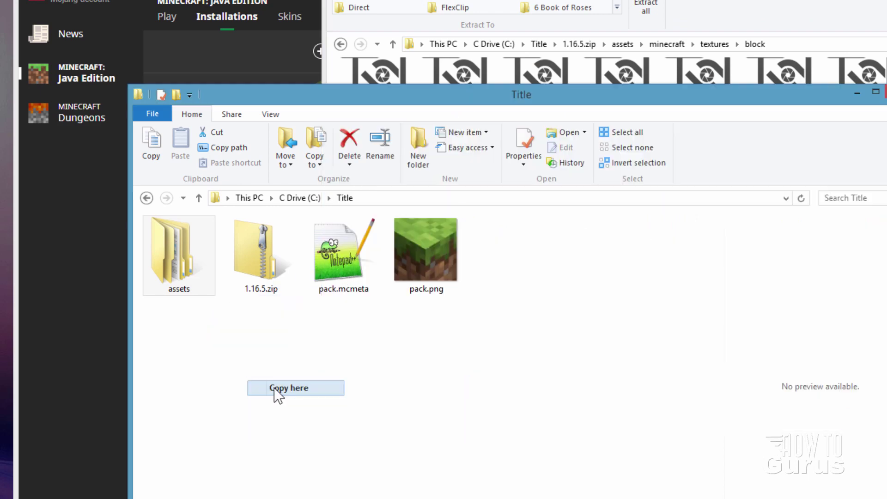
pyautogui.click(274, 388)
pyautogui.click(855, 11)
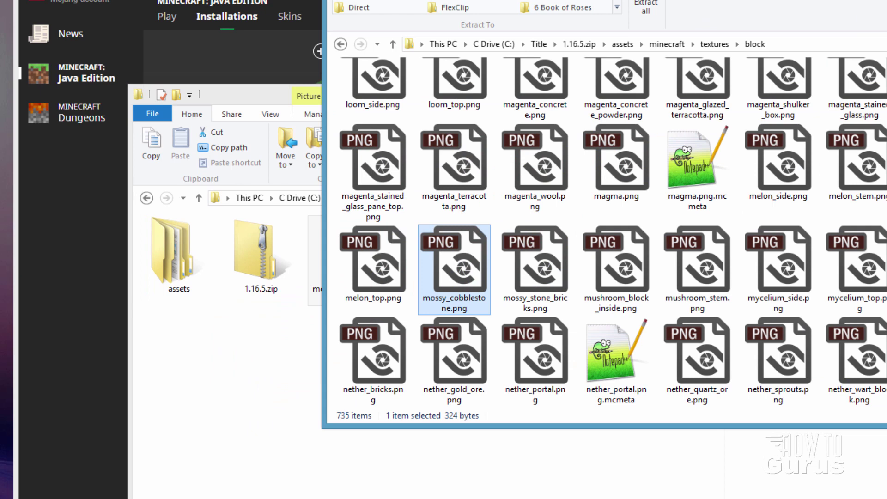
pyautogui.hotkey('alt', 'Tab')
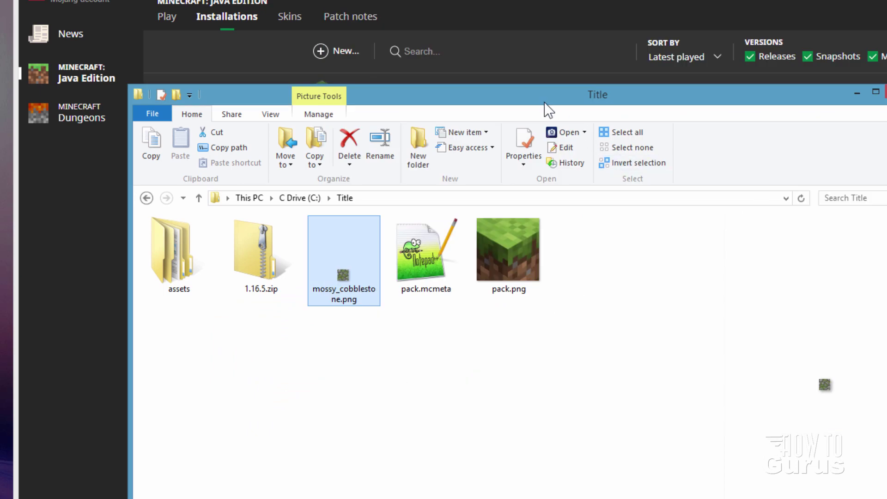
# - Open mossy_cobblestone.png in Paint.NET by dropping it from the Title folder
pyautogui.moveTo(545, 98); pyautogui.dragTo(597, 88)
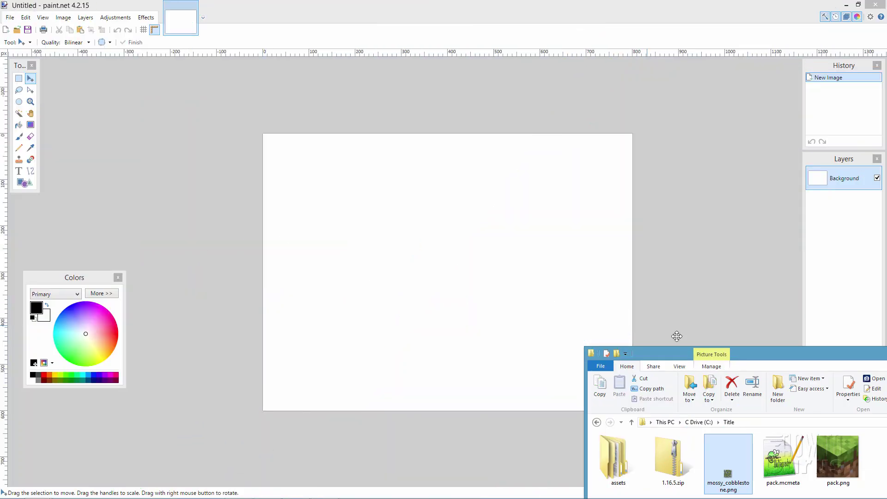
pyautogui.moveTo(747, 356); pyautogui.dragTo(671, 219)
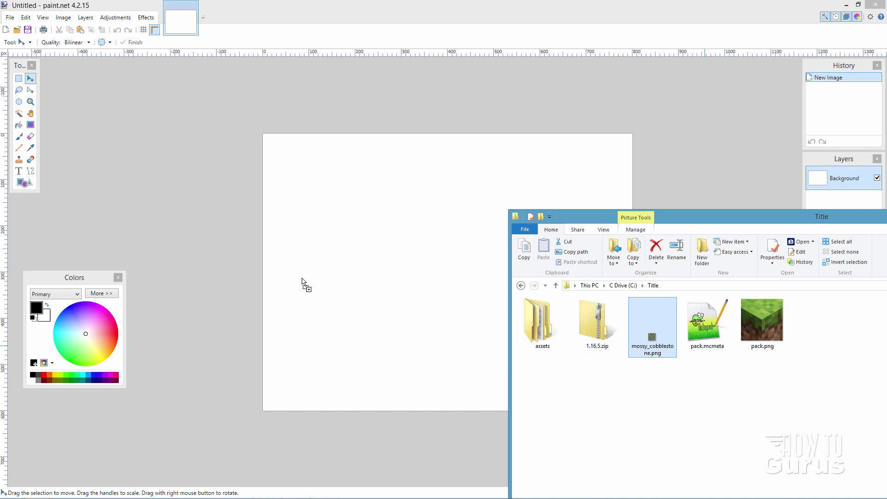
pyautogui.moveTo(303, 282); pyautogui.dragTo(303, 284)
pyautogui.click(405, 259)
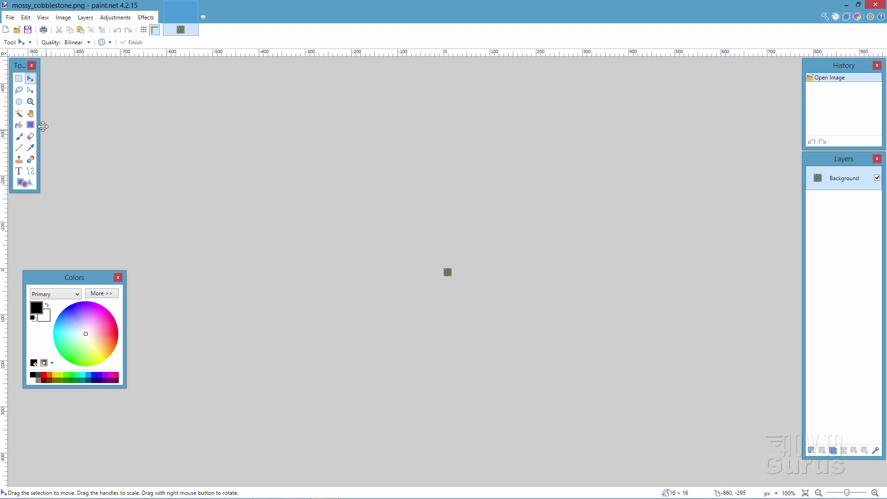
# - Zoom in several steps on the tiny 16 × 16 cobblestone texture
pyautogui.click(31, 102)
pyautogui.click(416, 267)
pyautogui.click(424, 269)
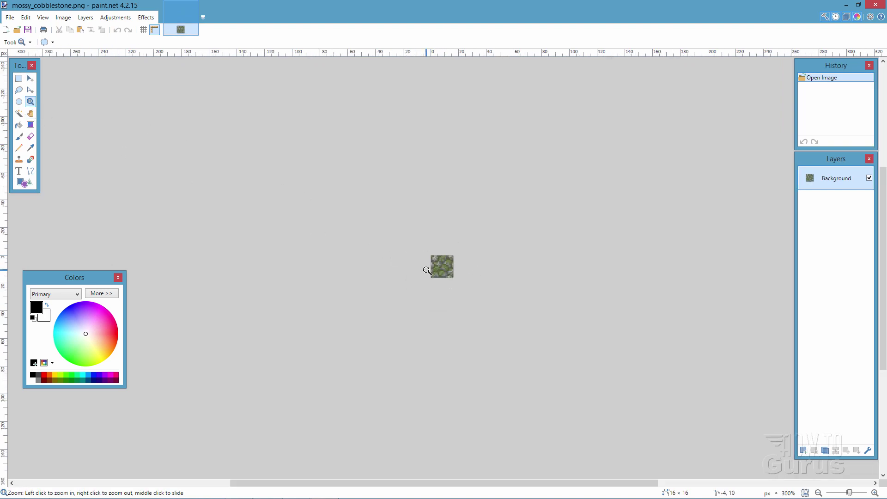
pyautogui.click(427, 270)
pyautogui.click(427, 270)
pyautogui.click(427, 271)
pyautogui.click(427, 270)
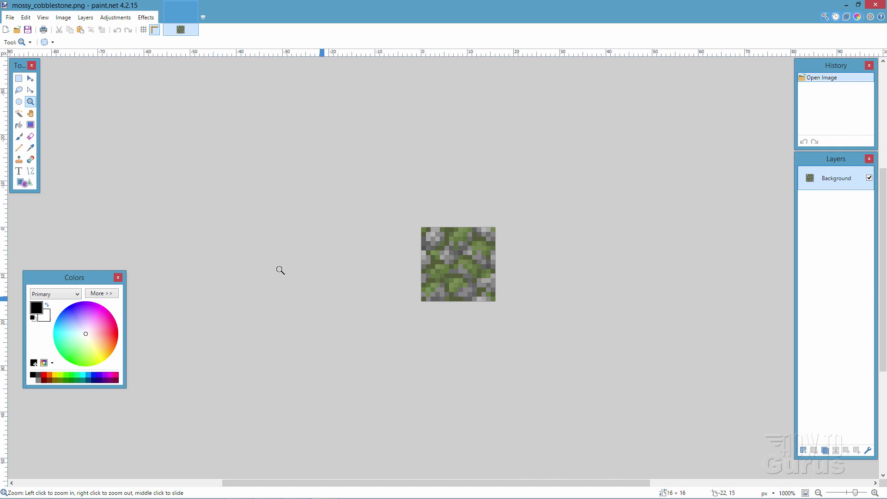
# - Open minecraft.png from Title\assets\minecraft\textures\gui\title as a new image in Paint.NET
pyautogui.click(30, 78)
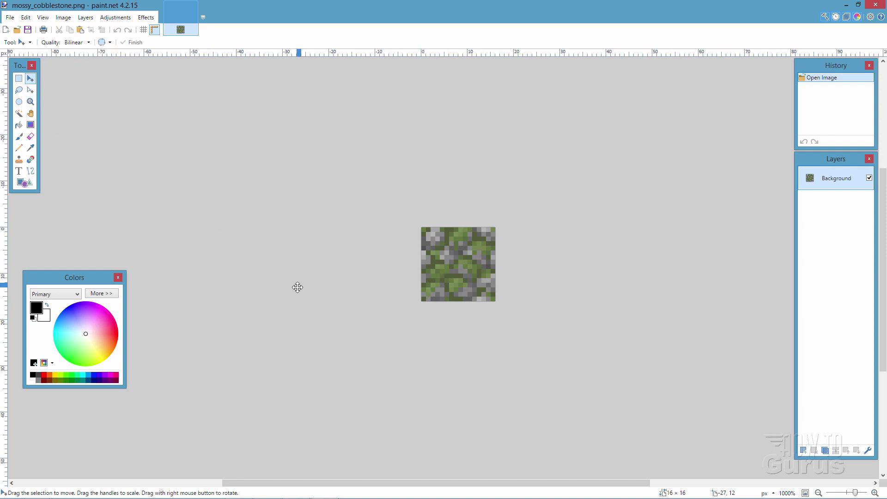
pyautogui.hotkey('alt', 'Tab')
pyautogui.doubleClick(539, 320)
pyautogui.doubleClick(528, 315)
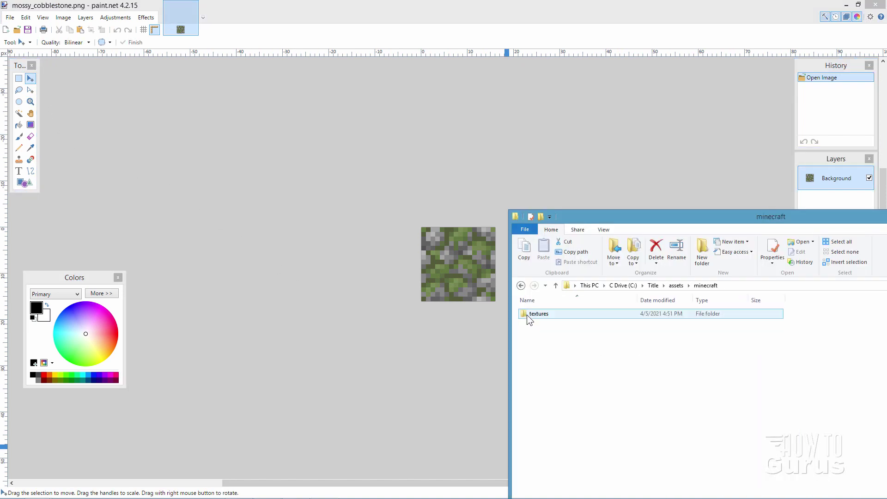
pyautogui.doubleClick(527, 316)
pyautogui.doubleClick(524, 315)
pyautogui.doubleClick(525, 315)
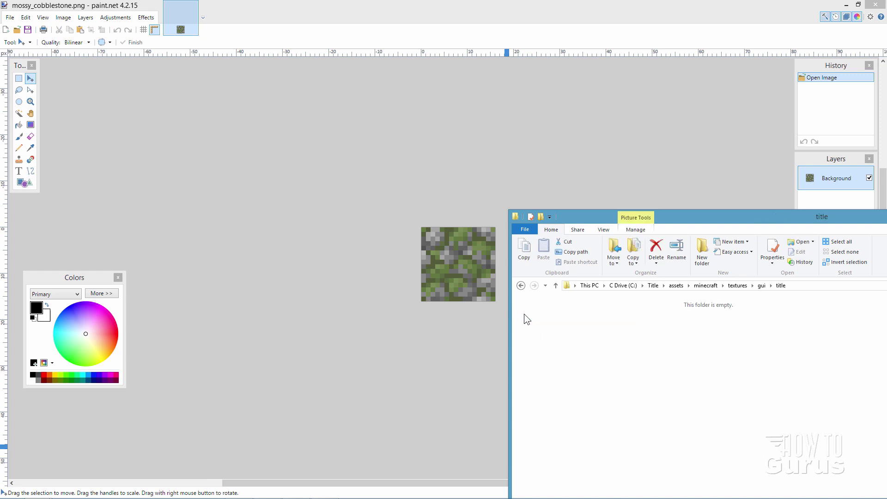
pyautogui.hotkey('ctrl', 'v')
pyautogui.moveTo(538, 320); pyautogui.dragTo(309, 270)
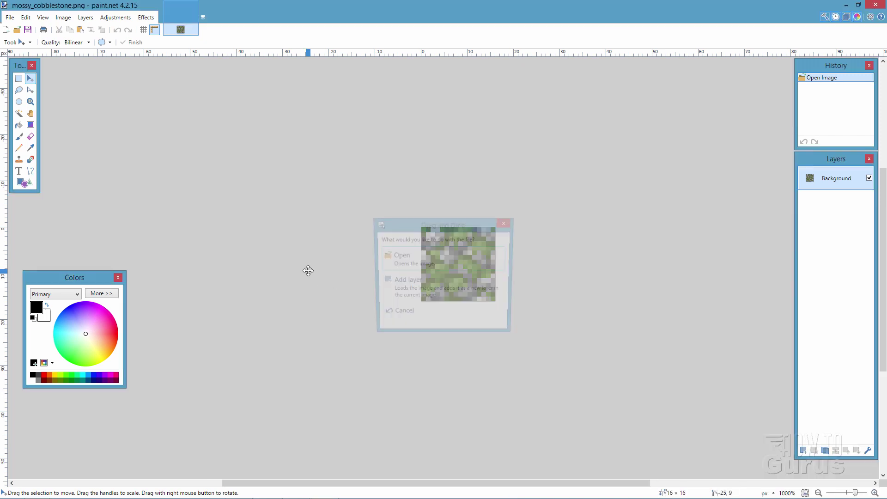
pyautogui.click(416, 259)
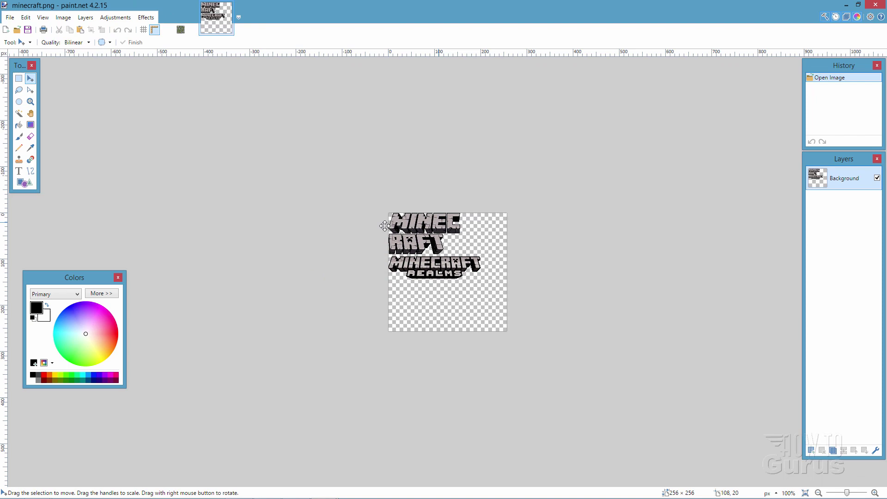
# - Zoom in on the 256 × 256 MINECRAFT logo, then return to the cobblestone image
pyautogui.click(30, 101)
pyautogui.click(427, 254)
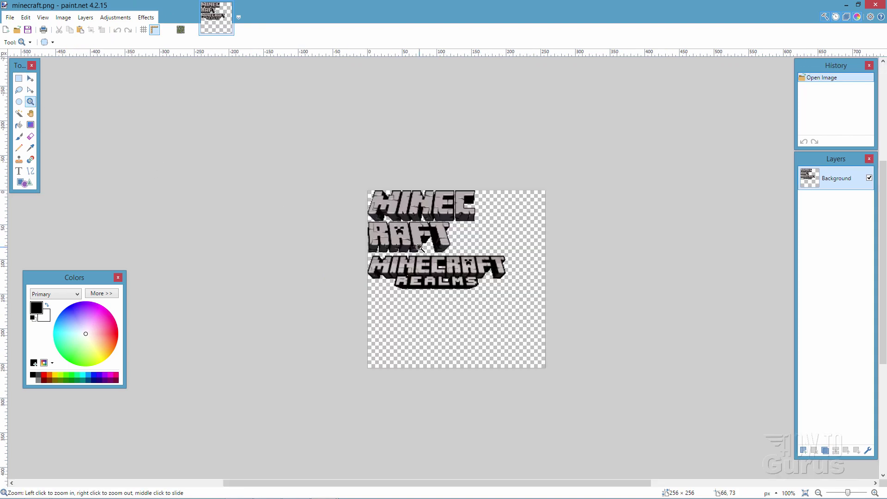
pyautogui.click(426, 245)
pyautogui.click(425, 226)
pyautogui.click(426, 219)
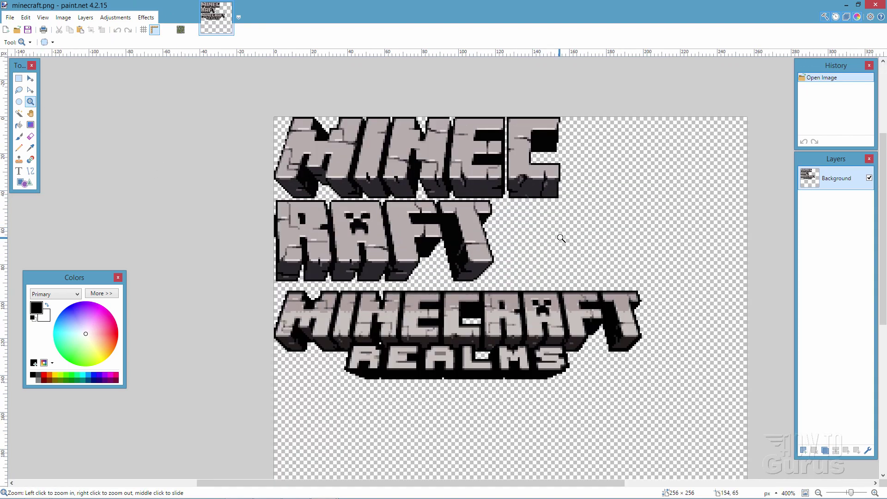
pyautogui.click(30, 78)
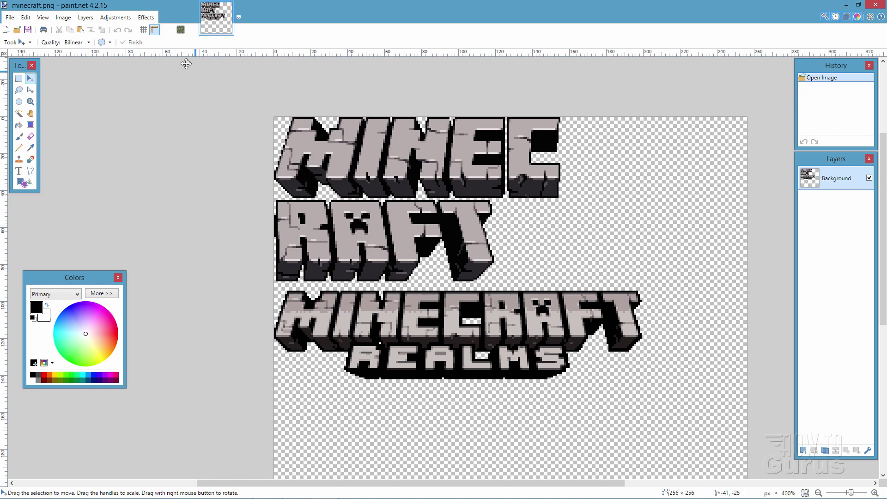
pyautogui.click(181, 29)
# - Resize the mossy cobblestone texture to 32 × 32 pixels, keeping aspect ratio
pyautogui.hotkey('ctrl', 'a')
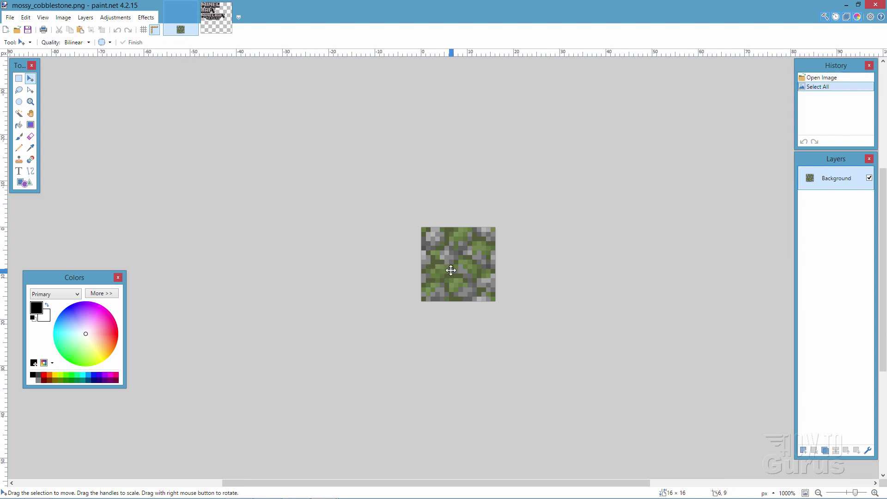
pyautogui.click(446, 268)
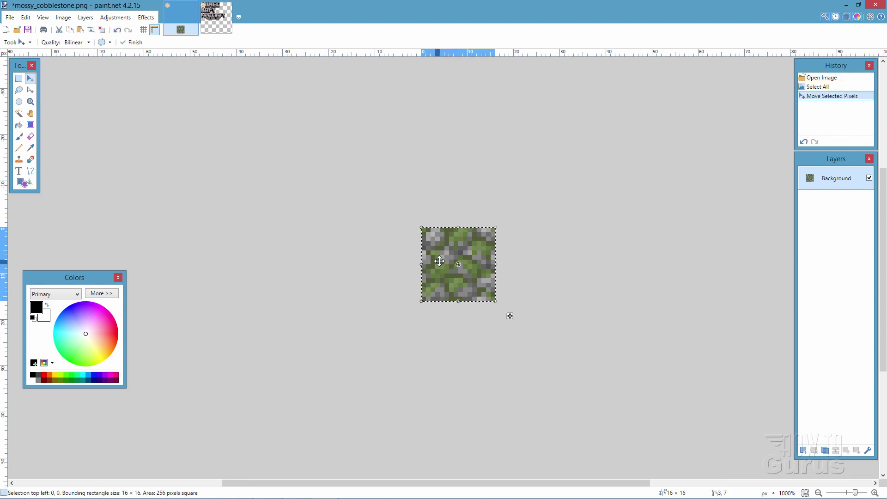
pyautogui.click(55, 18)
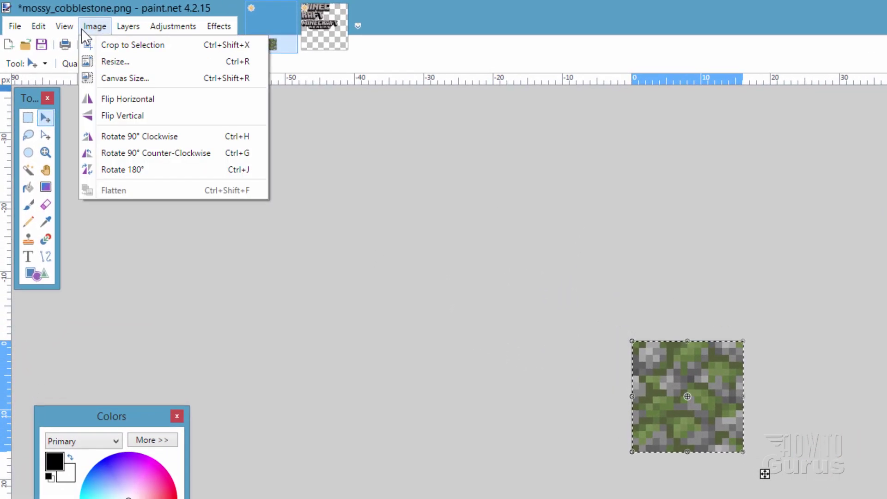
pyautogui.click(120, 62)
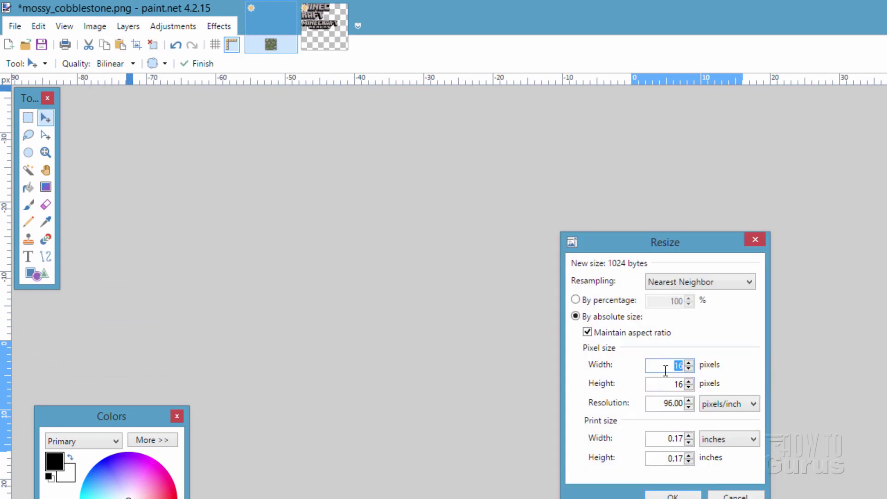
pyautogui.write('32')
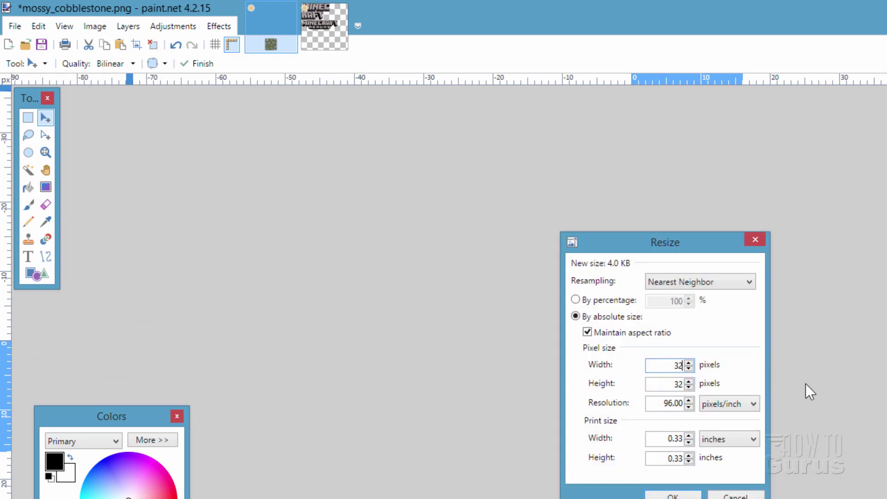
pyautogui.click(687, 497)
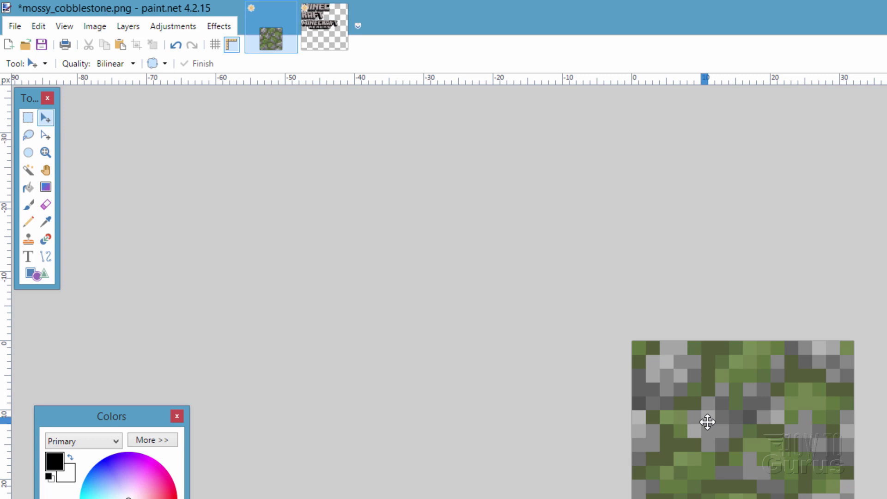
# - Select all of the resized texture and copy it
pyautogui.hotkey('ctrl', 'a')
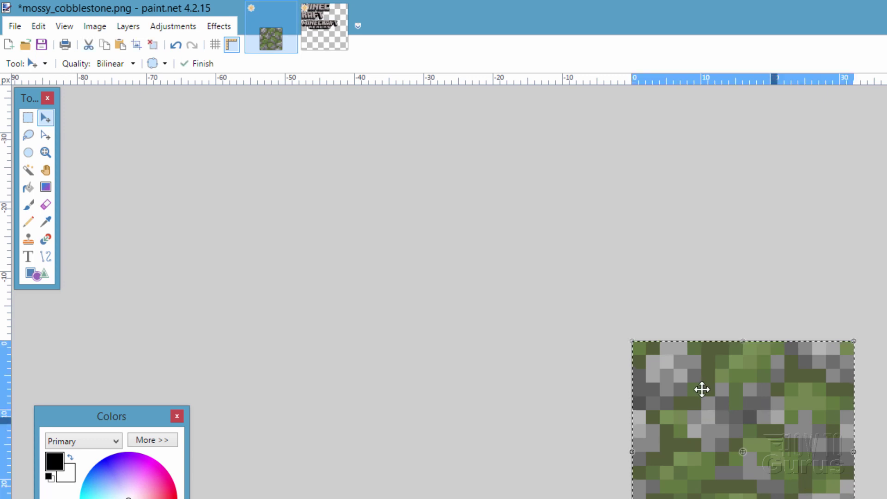
pyautogui.click(39, 26)
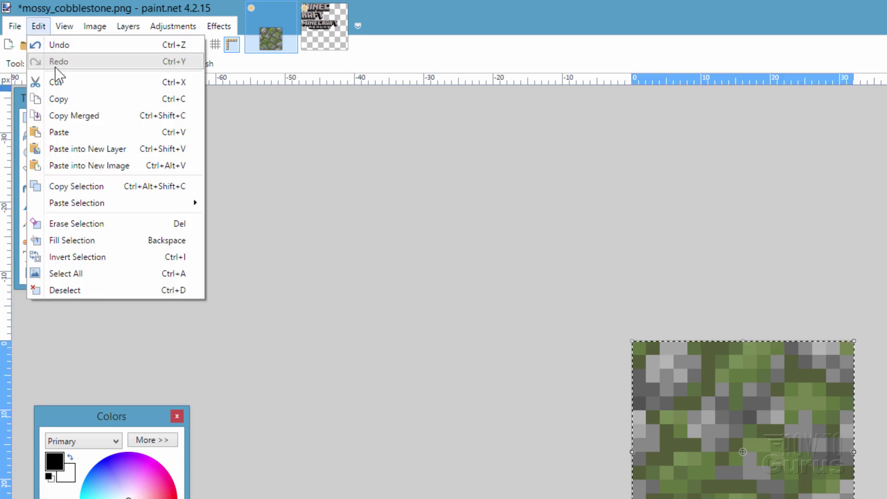
pyautogui.click(61, 98)
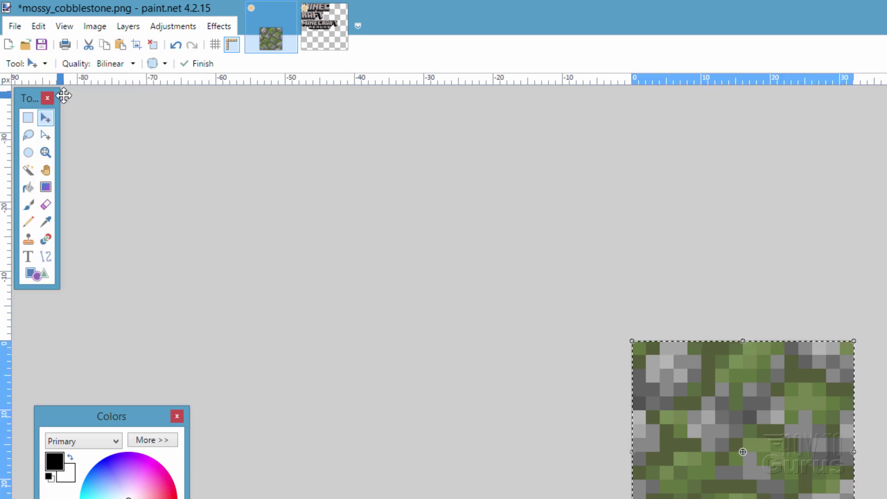
# - Paste the 32 × 32 mossy cobblestone tile into a new Layer 2 at minecraft.png's top-left
pyautogui.click(329, 32)
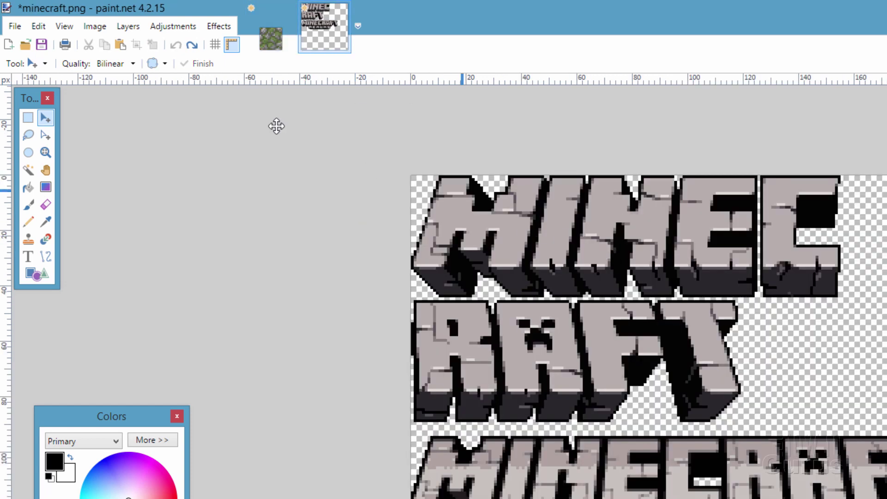
pyautogui.click(41, 26)
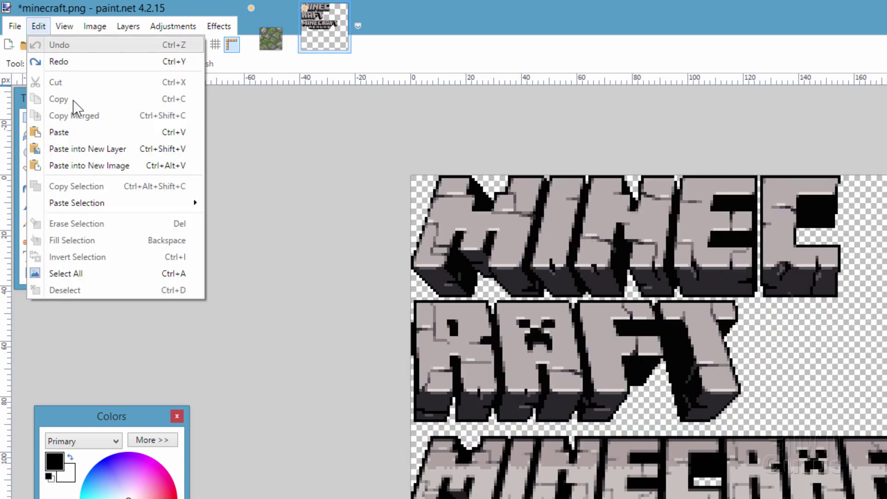
pyautogui.click(100, 147)
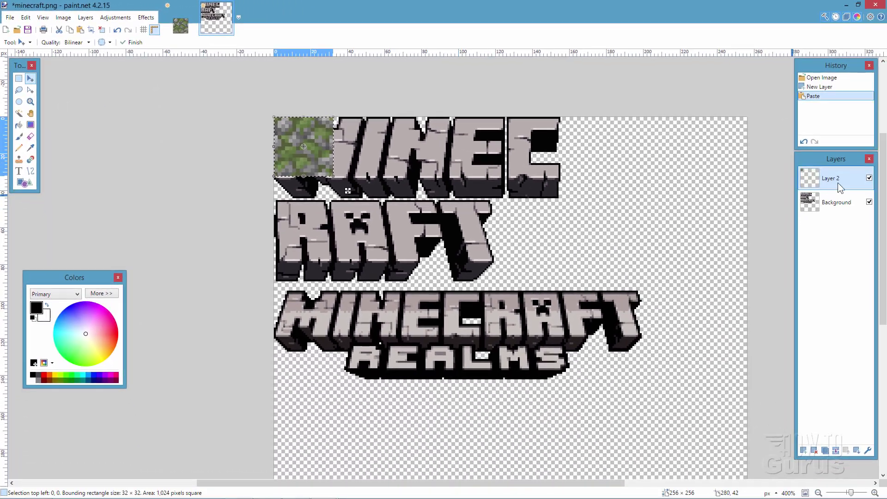
pyautogui.moveTo(324, 152); pyautogui.dragTo(333, 157)
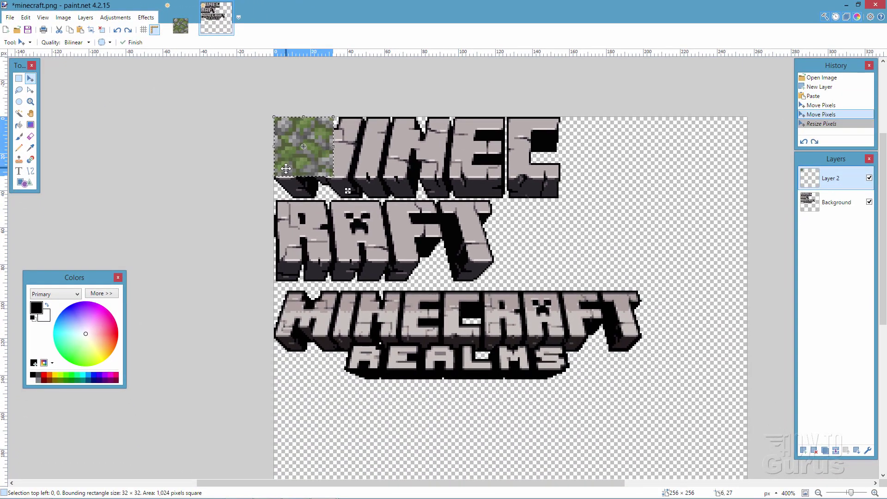
pyautogui.hotkey('ctrl', 'z')
pyautogui.click(26, 17)
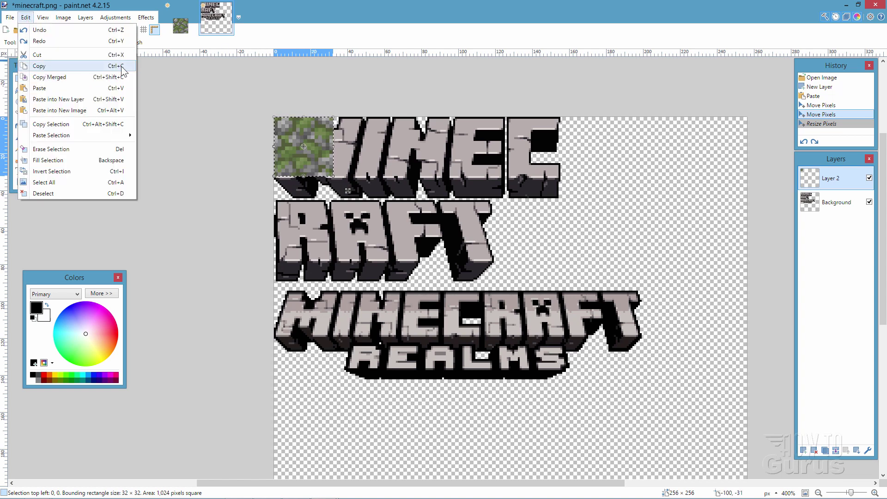
pyautogui.click(65, 66)
pyautogui.click(26, 17)
# - Paste cobblestone tiles side by side along the logo's top row
pyautogui.click(97, 89)
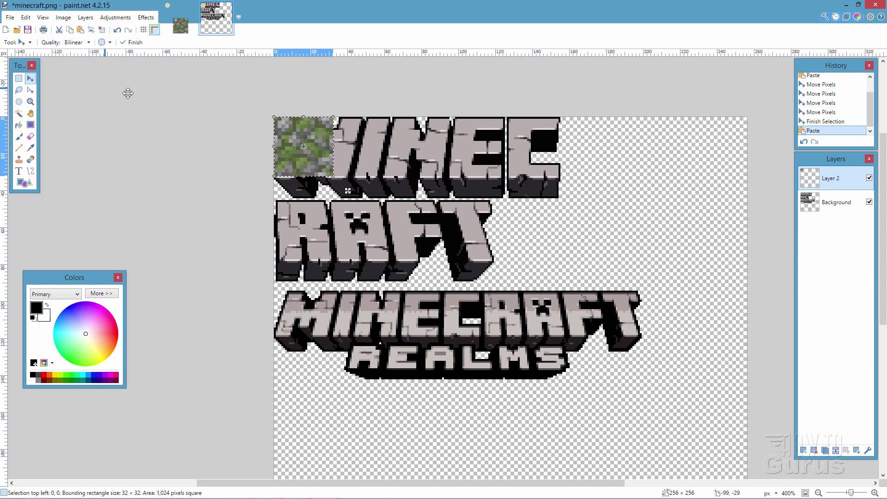
pyautogui.moveTo(324, 159); pyautogui.dragTo(384, 159)
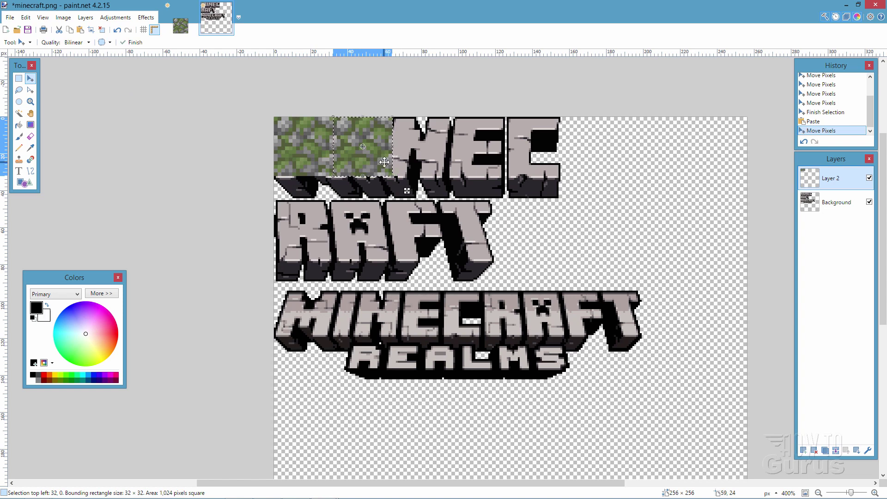
pyautogui.hotkey('ctrl', 'c')
pyautogui.hotkey('ctrl', 'v')
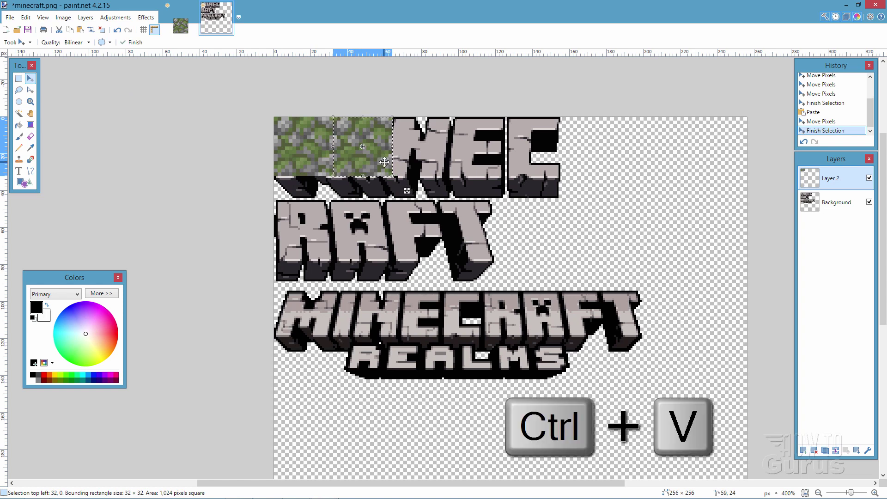
pyautogui.moveTo(376, 164); pyautogui.dragTo(540, 168)
pyautogui.hotkey('ctrl', 'v')
pyautogui.hotkey('ctrl', 'v')
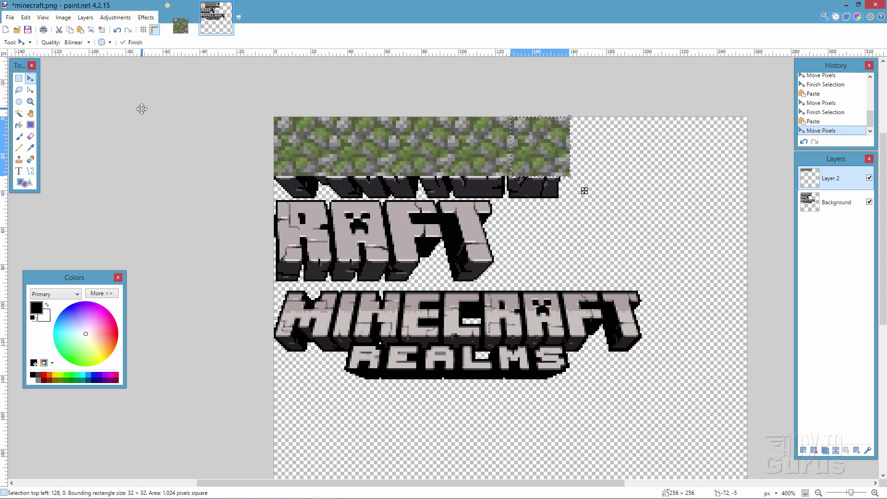
# - Lay a second row of mossy tiles across RAFT, covering the FT letters
pyautogui.hotkey('ctrl', 'v')
pyautogui.moveTo(519, 162); pyautogui.dragTo(360, 212)
pyautogui.hotkey('ctrl', 'v')
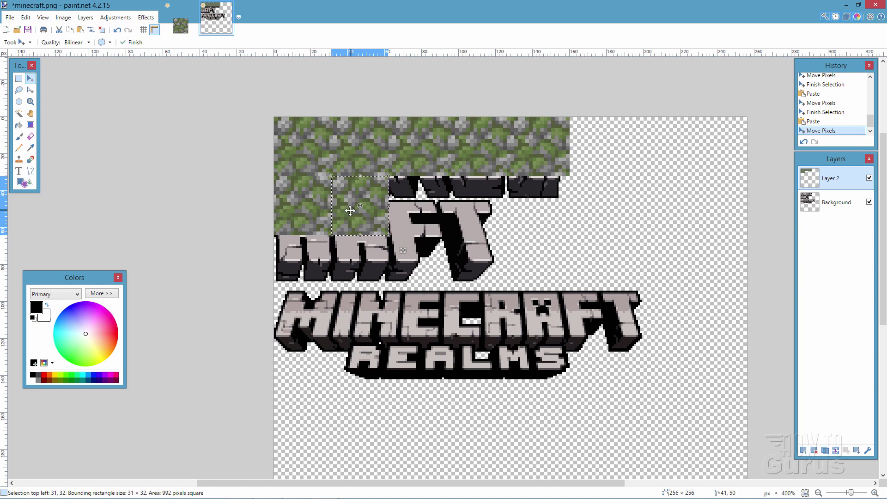
pyautogui.moveTo(350, 211); pyautogui.dragTo(519, 218)
pyautogui.hotkey('ctrl', 'v')
pyautogui.hotkey('ctrl', 'v')
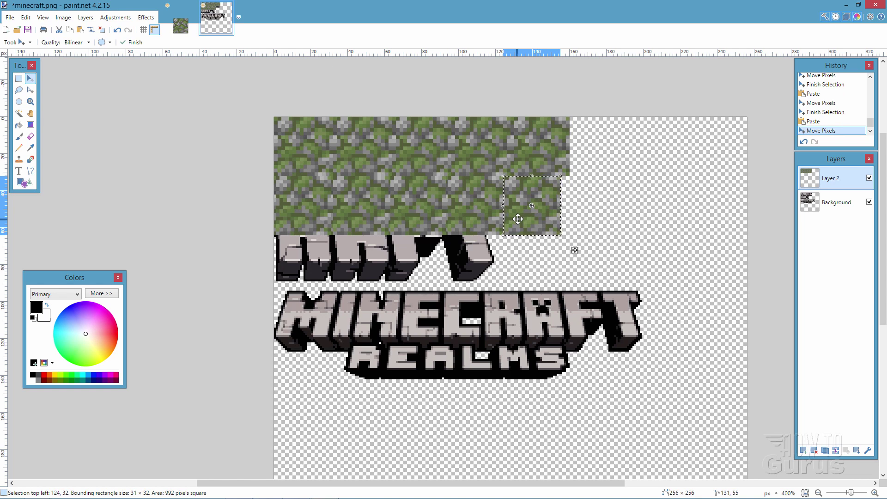
# - Paste and position a third row of mossy tiles below the others
pyautogui.hotkey('ctrl', 'v')
pyautogui.moveTo(290, 157); pyautogui.dragTo(434, 270)
pyautogui.hotkey('ctrl', 'v')
pyautogui.hotkey('ctrl', 'v')
pyautogui.moveTo(429, 269); pyautogui.dragTo(476, 275)
pyautogui.hotkey('ctrl', 'v')
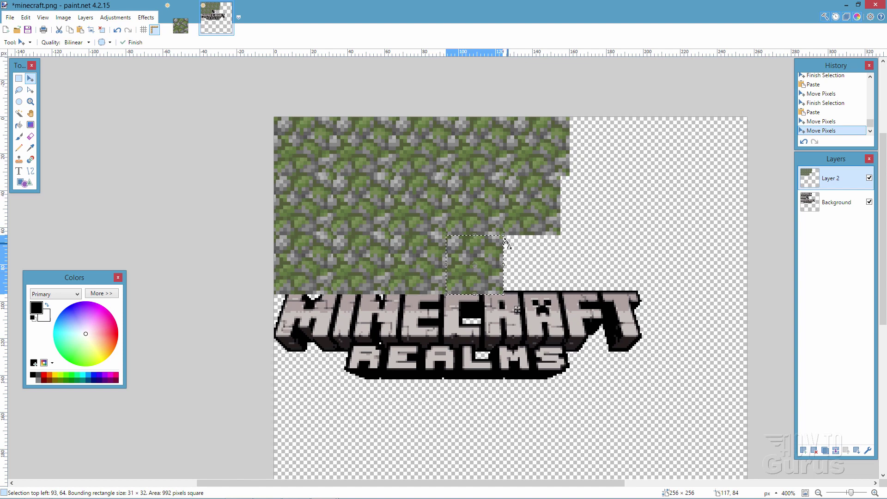
# - Deselect, hide Layer 2, and magic-wand the M's light face on the Background layer
pyautogui.click(25, 18)
pyautogui.click(59, 193)
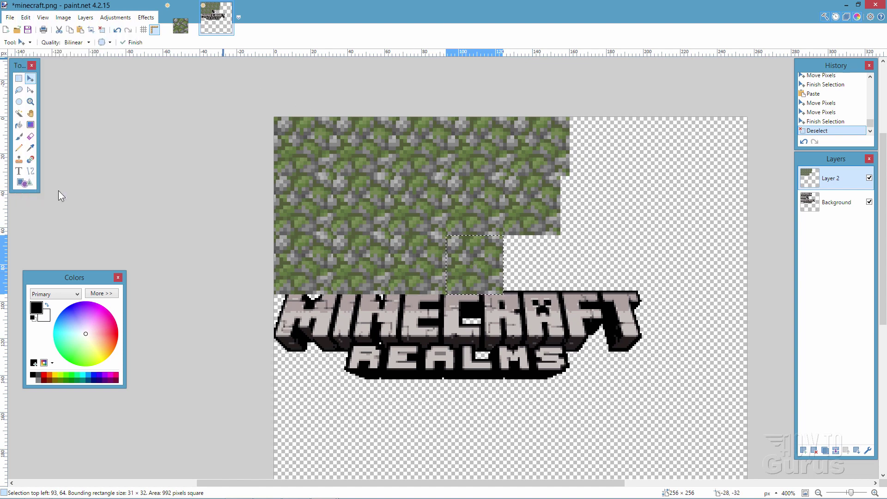
pyautogui.click(870, 178)
pyautogui.click(847, 208)
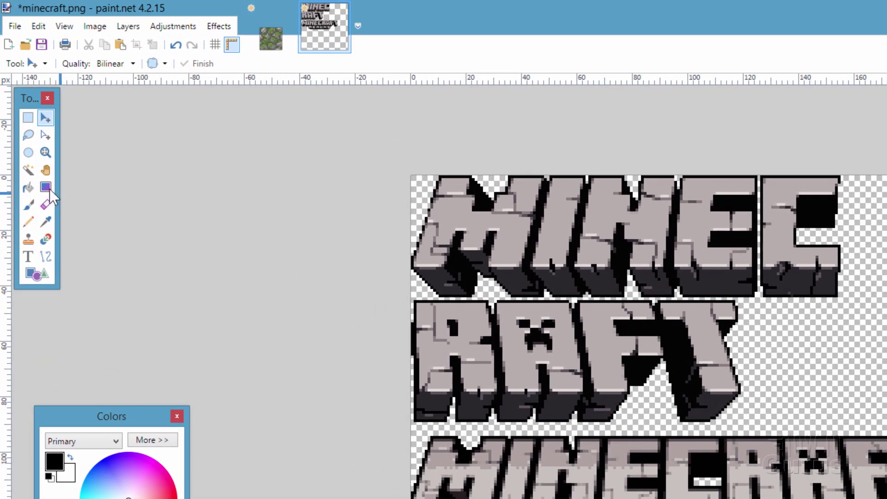
pyautogui.click(20, 117)
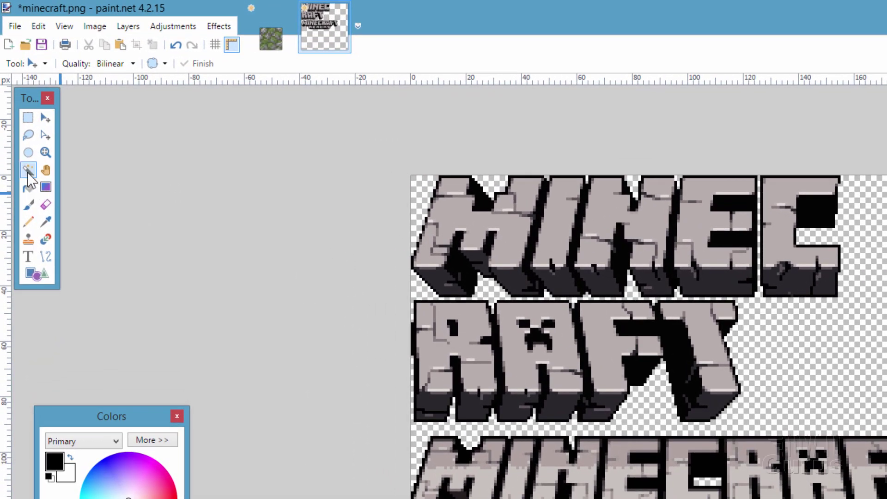
pyautogui.click(447, 213)
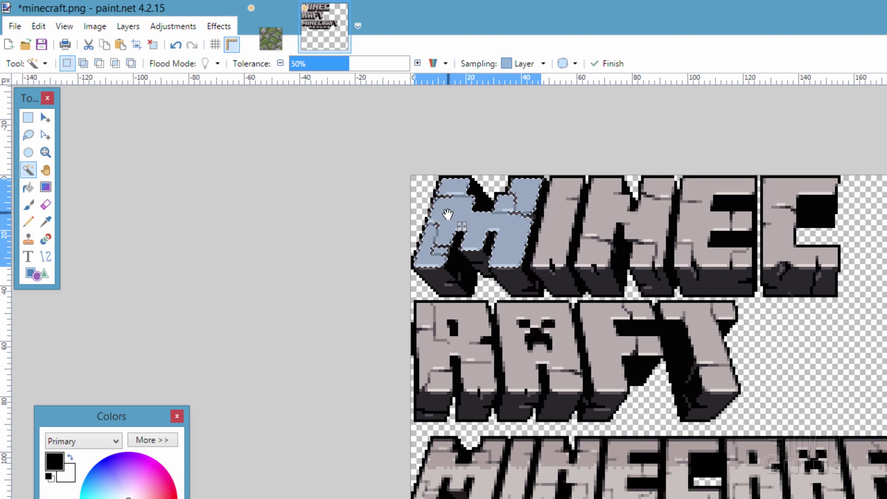
# - In union mode add the I, N, E, C, R, A, F, T faces, then show Layer 2
pyautogui.click(84, 63)
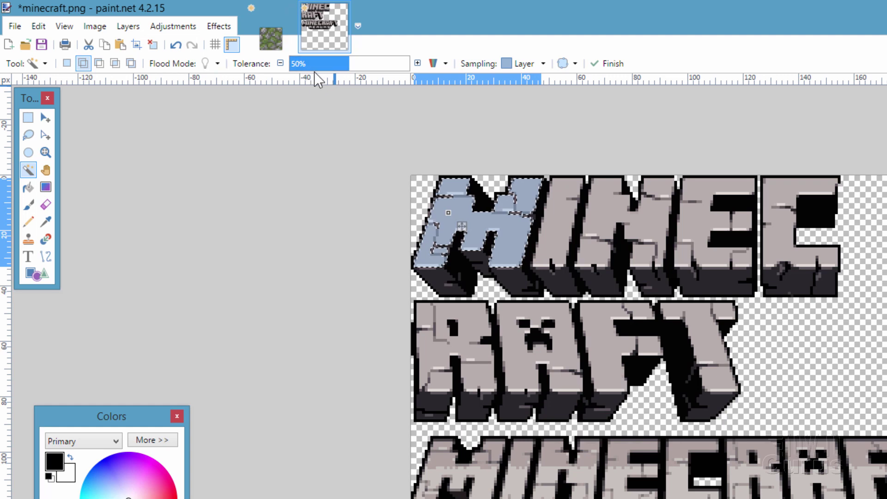
pyautogui.click(578, 228)
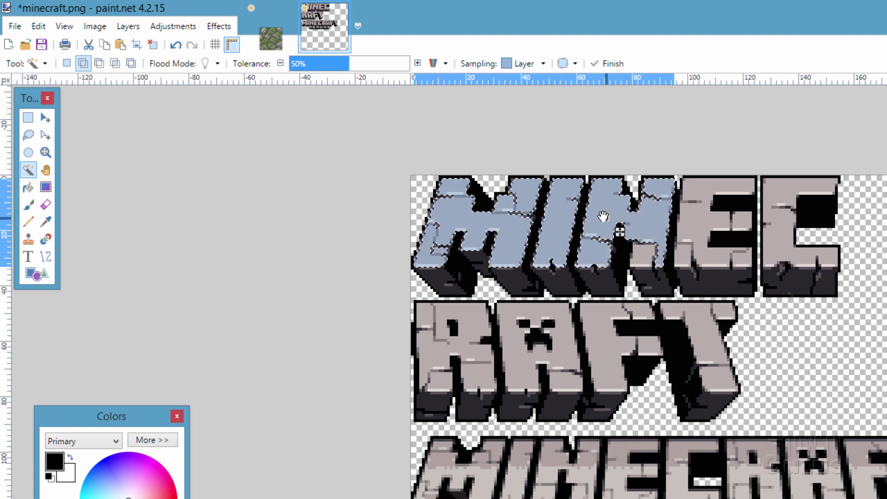
pyautogui.click(606, 223)
pyautogui.click(648, 252)
pyautogui.click(704, 229)
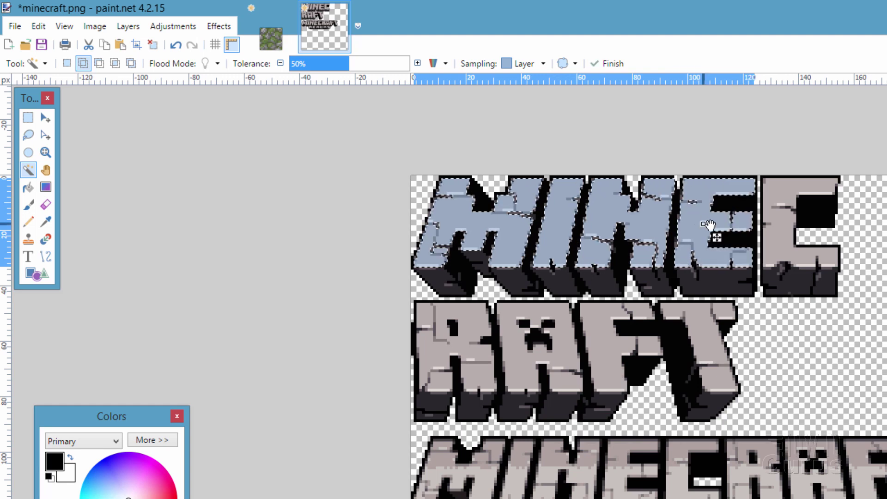
pyautogui.click(780, 233)
pyautogui.click(437, 351)
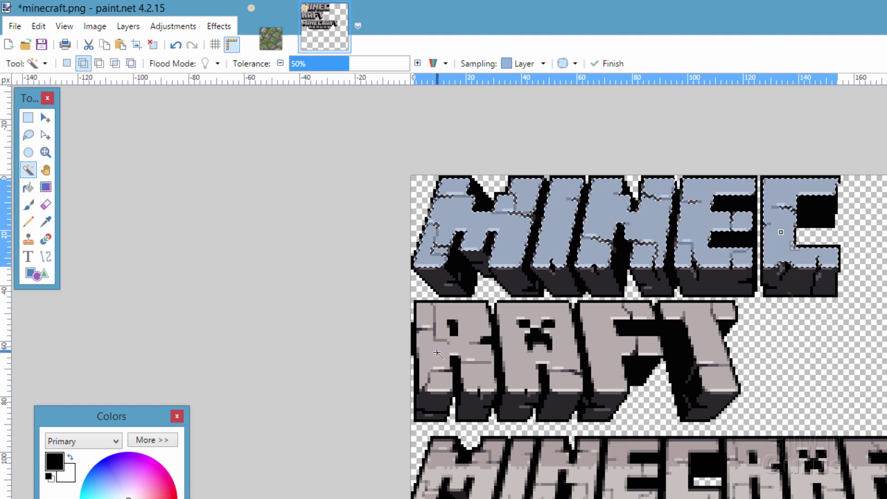
pyautogui.click(527, 360)
pyautogui.click(606, 354)
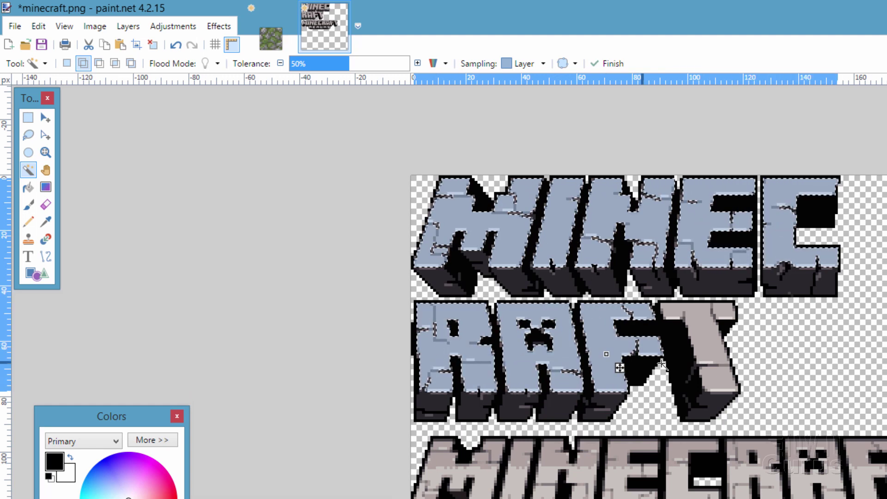
pyautogui.click(707, 345)
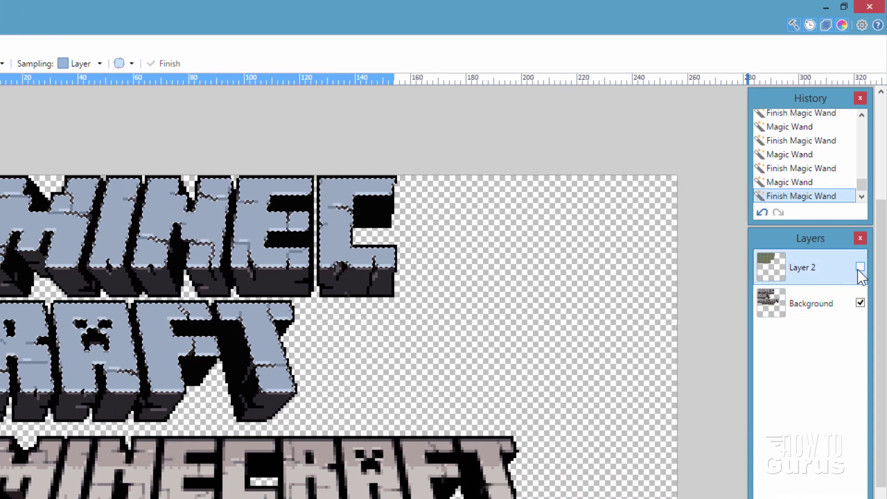
pyautogui.click(861, 267)
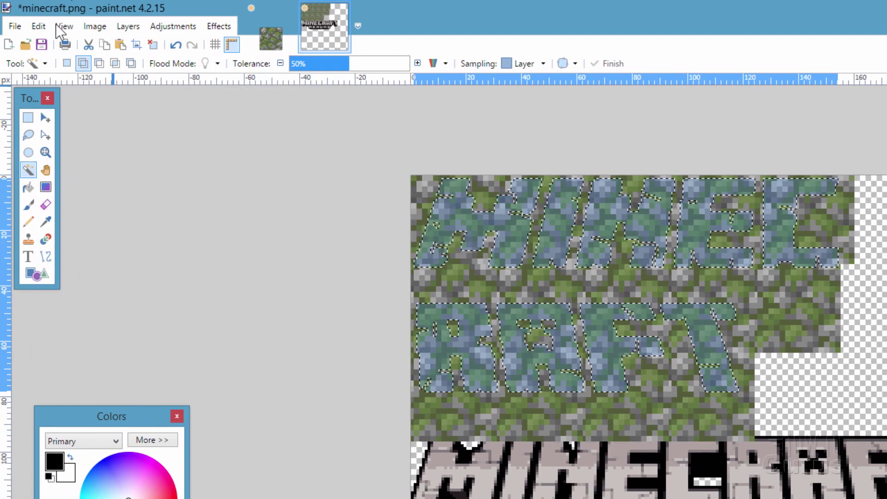
# - Invert the selection and delete the mossy texture outside the letter faces
pyautogui.click(38, 26)
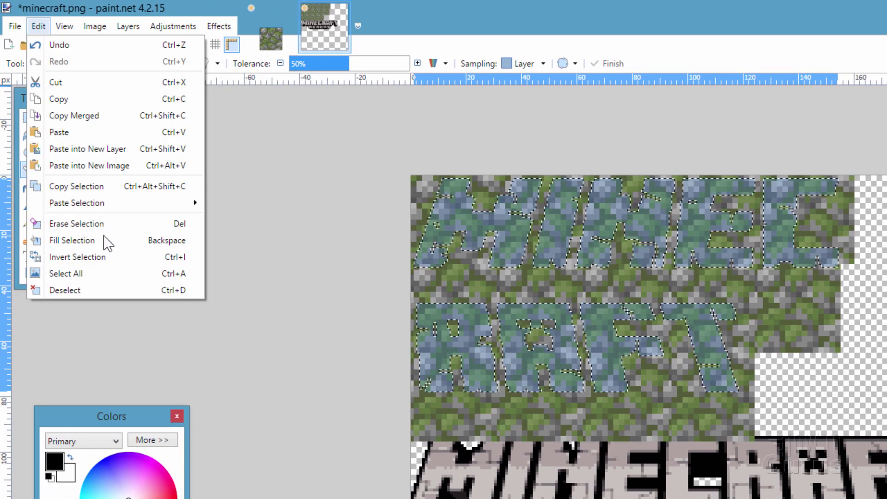
pyautogui.click(106, 256)
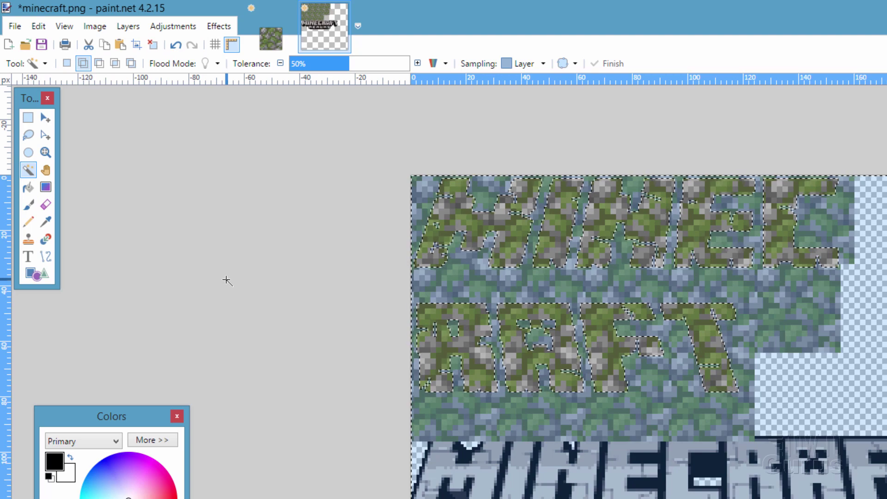
pyautogui.press('Delete')
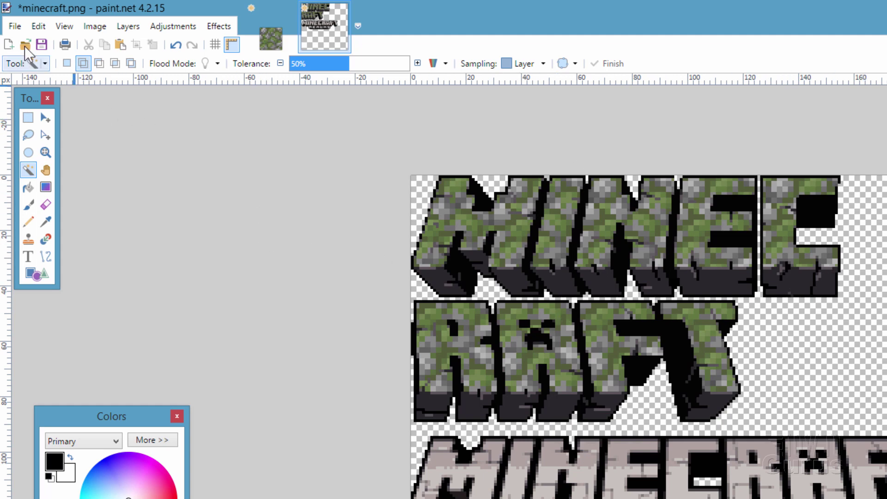
# - Save the mossy logo project as minecraft.pdn
pyautogui.click(16, 24)
pyautogui.click(56, 116)
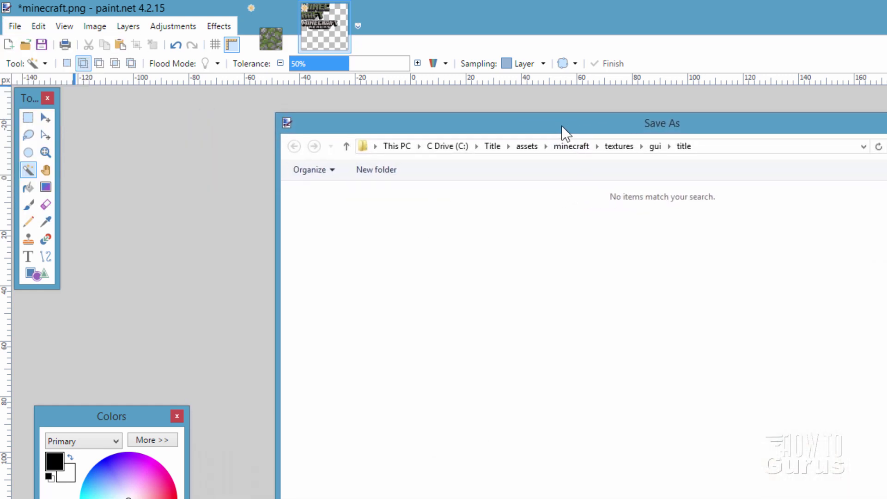
pyautogui.moveTo(562, 125); pyautogui.dragTo(568, 126)
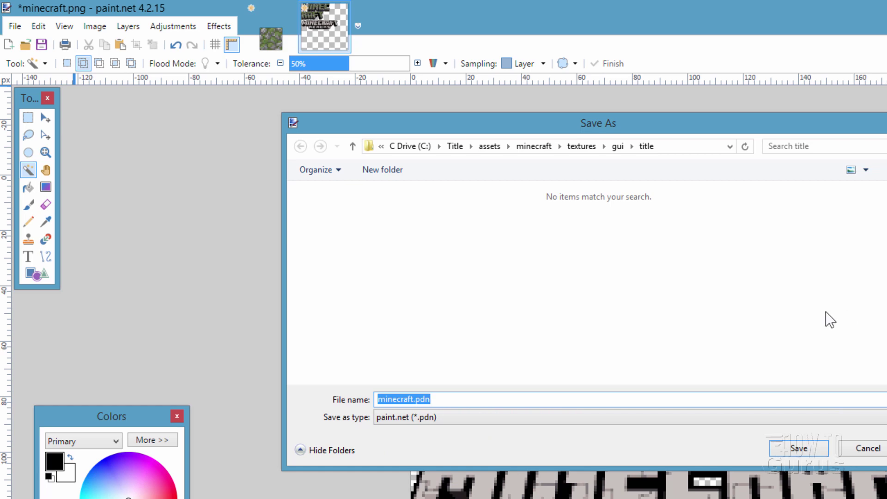
pyautogui.click(797, 450)
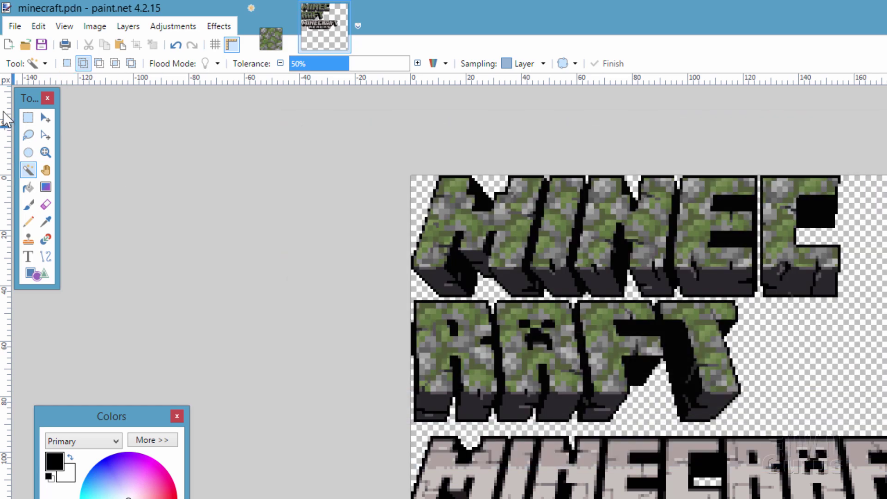
# - Save a flattened PNG as minecraft.png, replacing the old file, then close Paint.NET
pyautogui.click(15, 26)
pyautogui.click(45, 132)
pyautogui.click(439, 417)
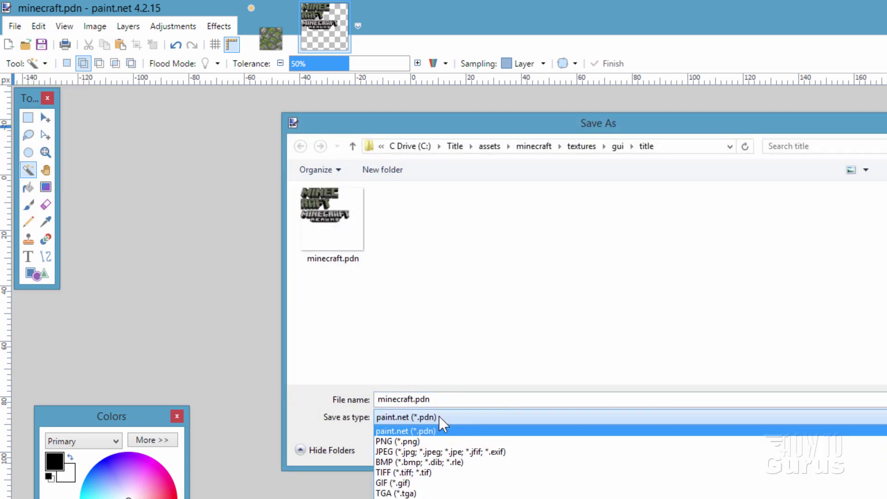
pyautogui.click(422, 441)
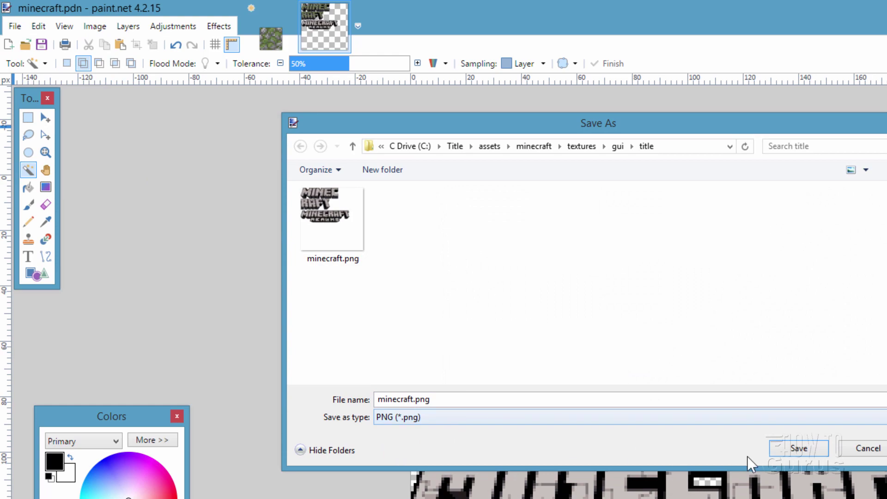
pyautogui.click(789, 449)
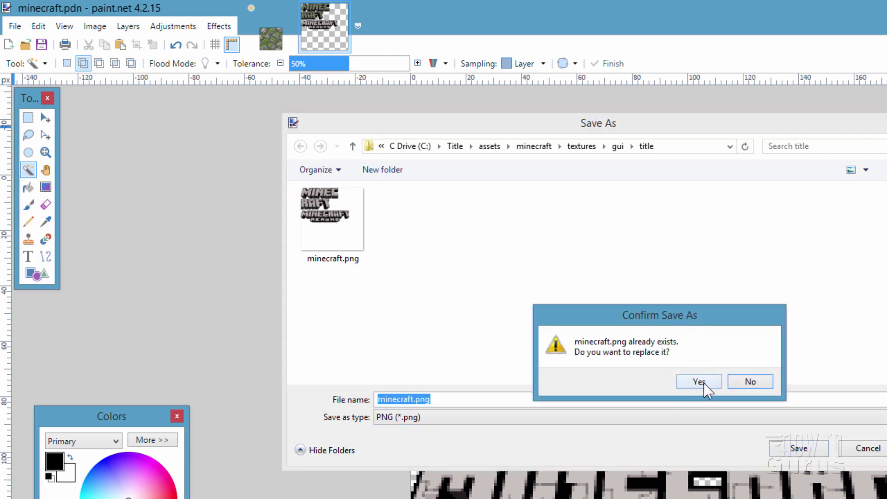
pyautogui.click(699, 381)
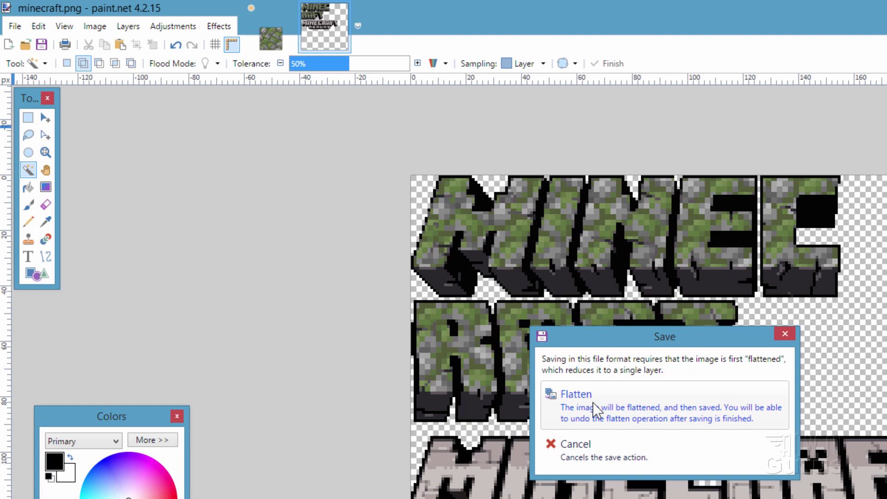
pyautogui.click(592, 403)
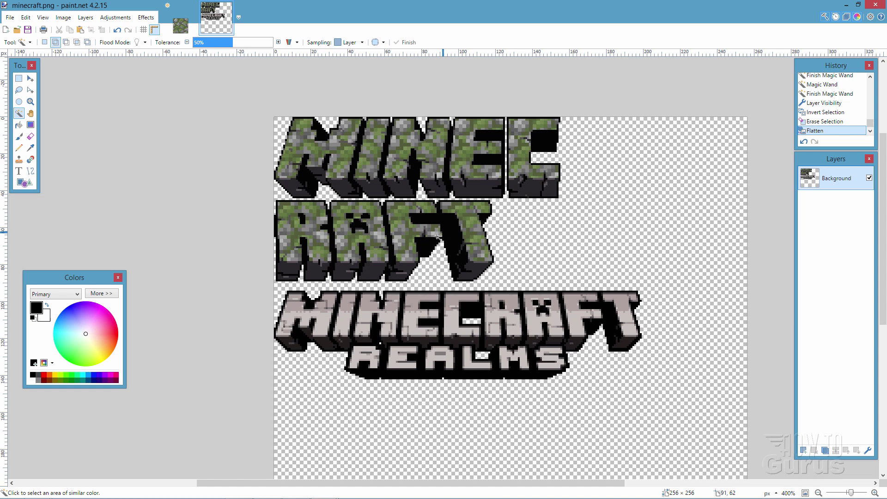
pyautogui.click(869, 9)
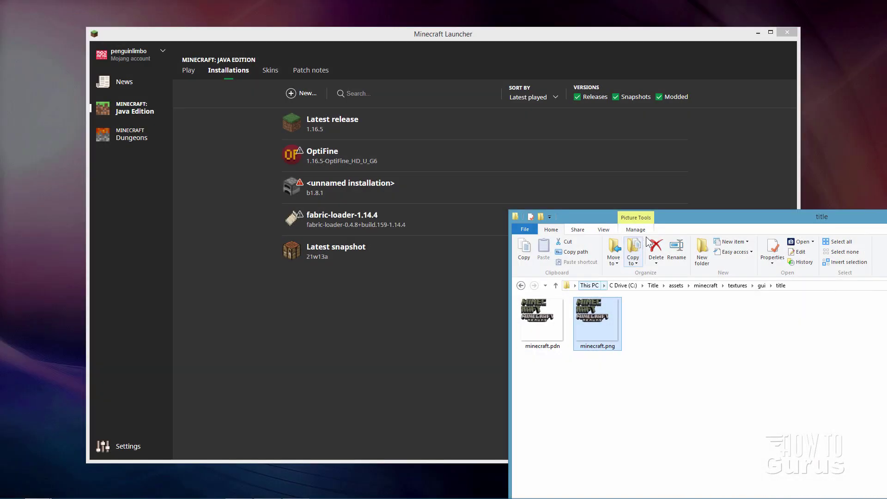
pyautogui.moveTo(680, 219); pyautogui.dragTo(479, 160)
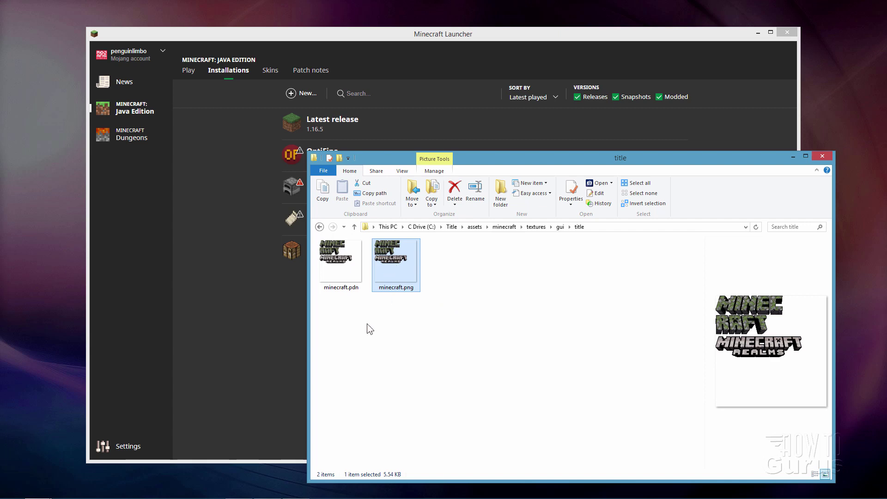
# - Return to the Title folder and select pack.png and pack.mcmeta to inspect them
pyautogui.click(339, 278)
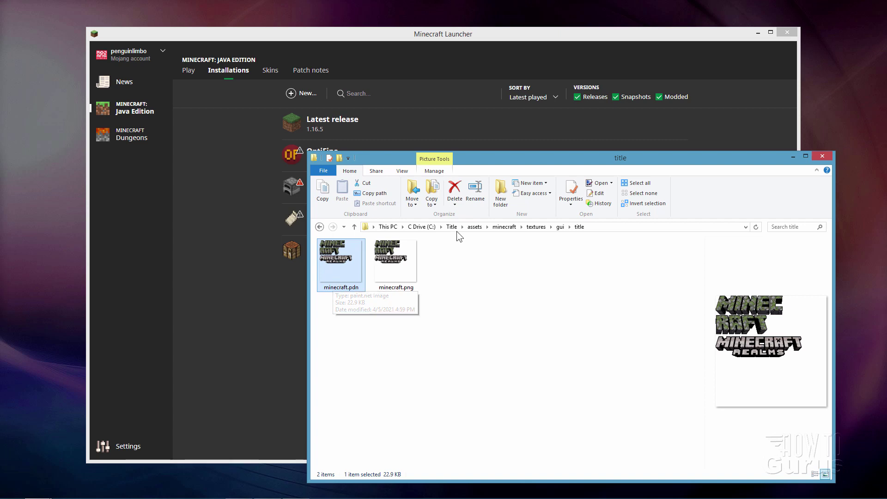
pyautogui.click(452, 227)
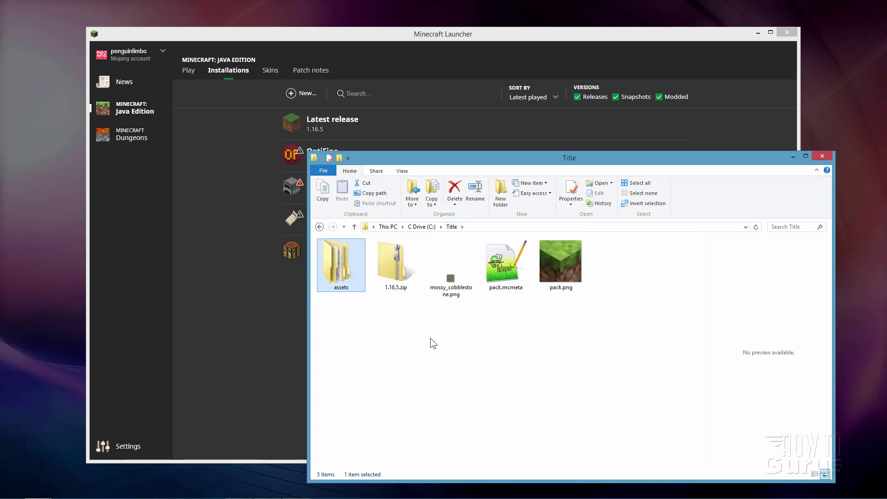
pyautogui.moveTo(543, 162); pyautogui.dragTo(531, 163)
pyautogui.click(550, 266)
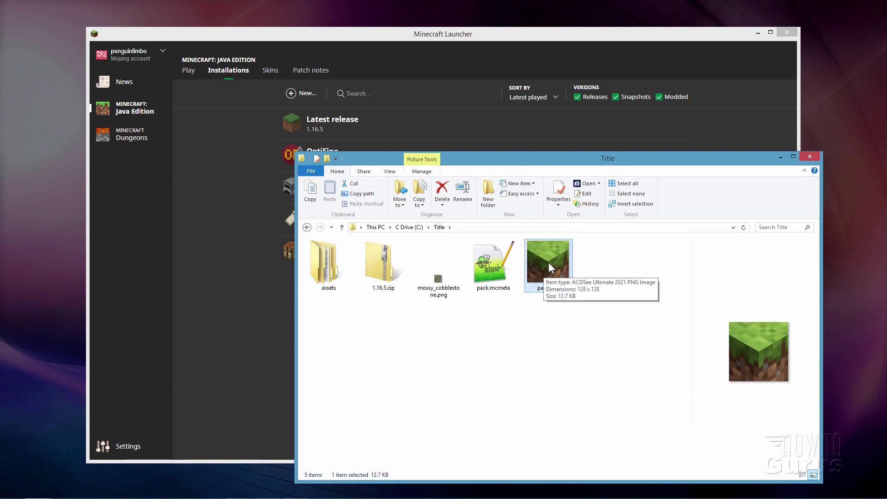
pyautogui.moveTo(550, 267)
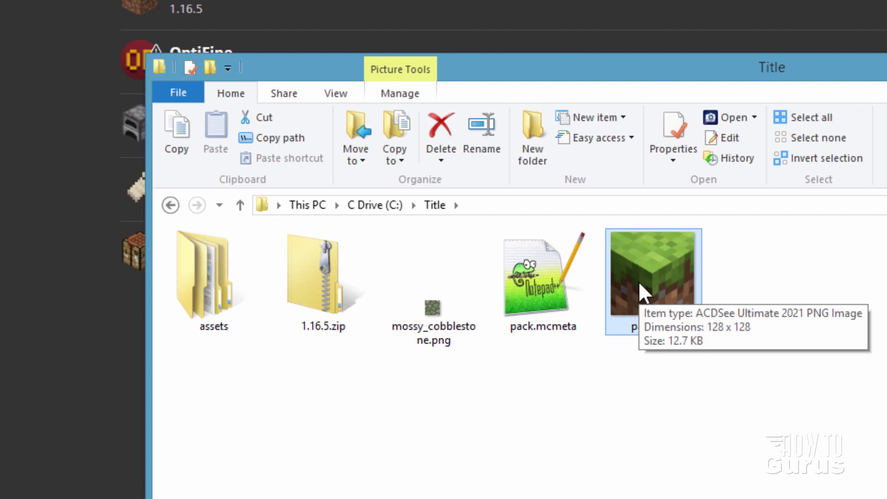
pyautogui.click(542, 271)
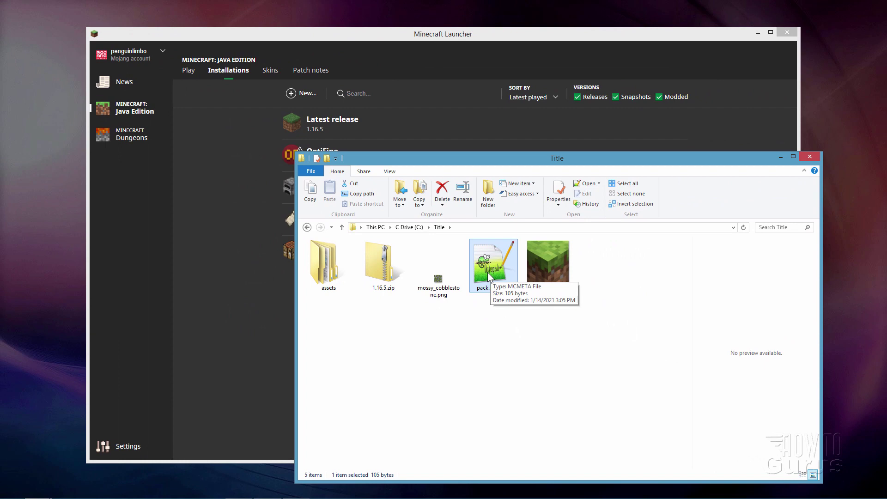
# - Replace the pack.mcmeta description with 'Custom Title Logo', save, and close Notepad++
pyautogui.doubleClick(489, 276)
pyautogui.moveTo(287, 39); pyautogui.dragTo(315, 47)
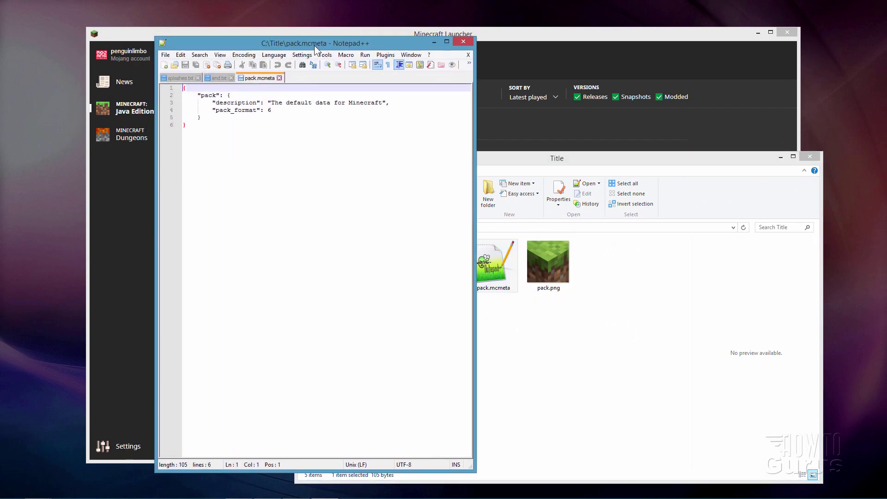
pyautogui.moveTo(289, 112); pyautogui.dragTo(212, 110)
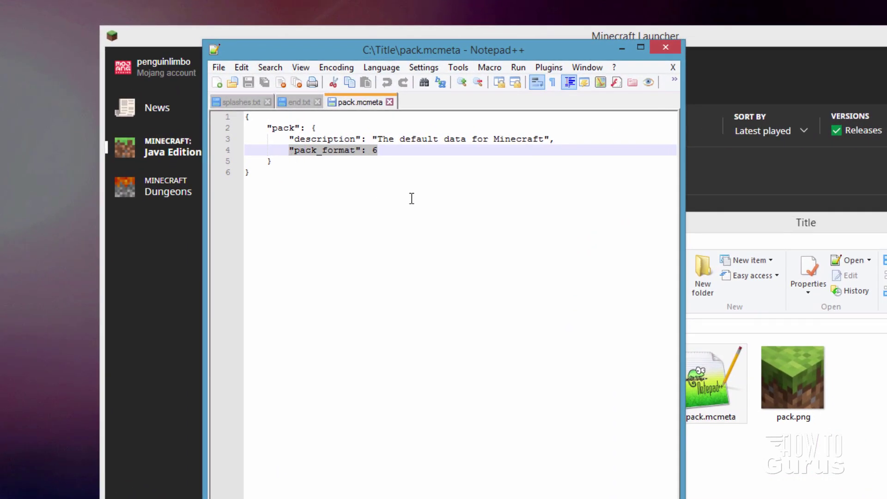
pyautogui.click(275, 108)
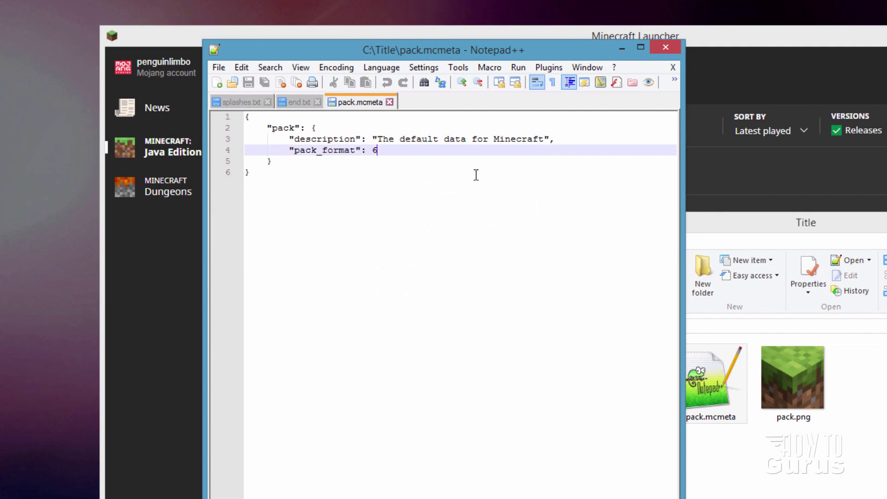
pyautogui.moveTo(547, 142); pyautogui.dragTo(382, 139)
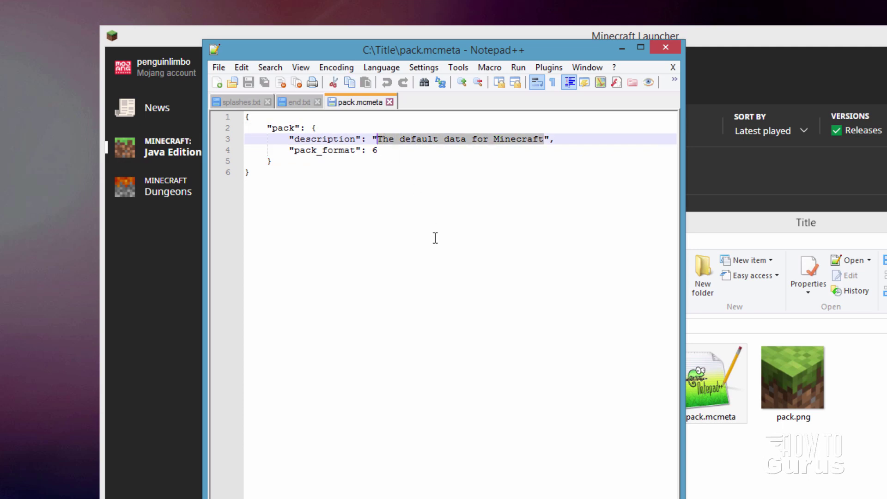
pyautogui.write('Custom Title Logo')
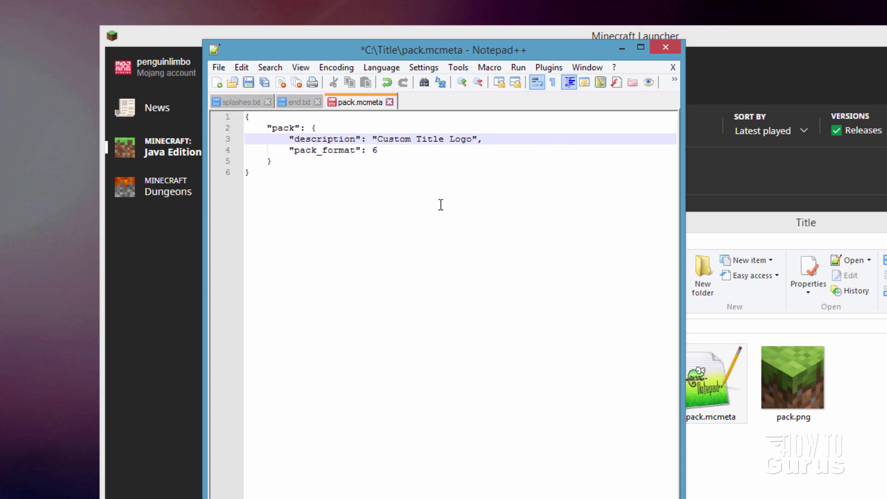
pyautogui.click(441, 205)
pyautogui.click(247, 82)
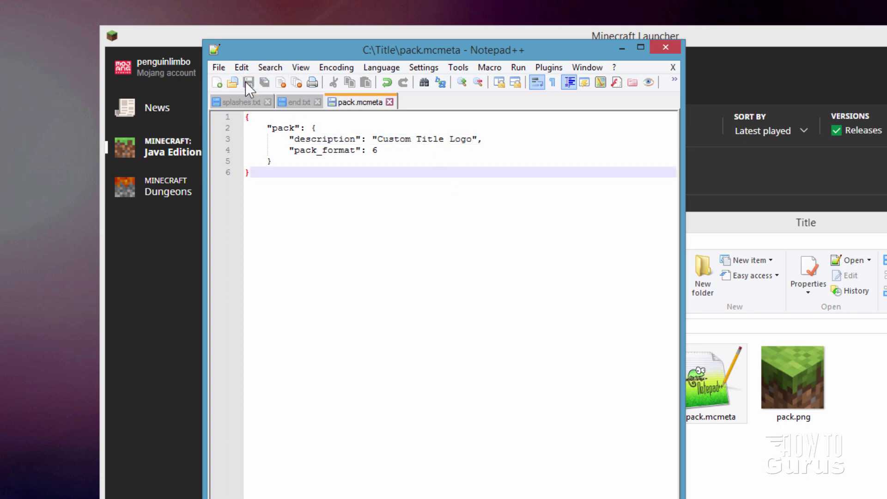
pyautogui.click(665, 47)
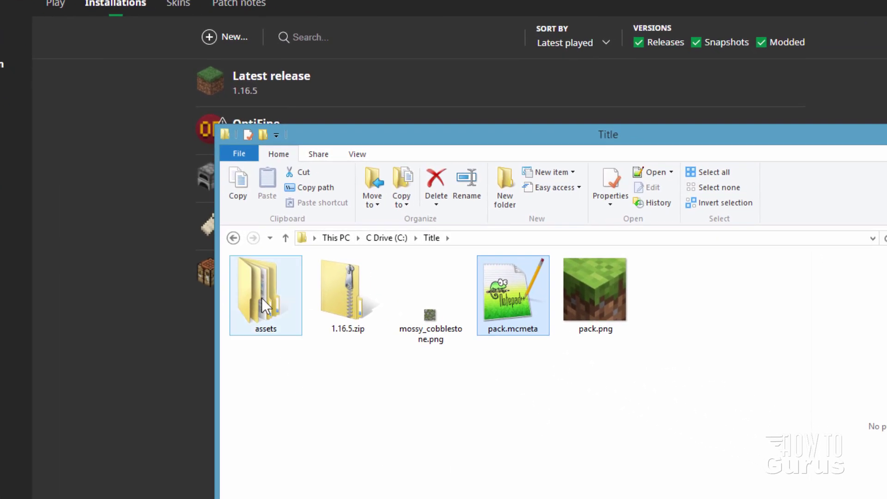
# - Zip assets, pack.mcmeta and pack.png into Custom-Title-Logo.zip
pyautogui.click(459, 387)
pyautogui.keyDown('ctrl'); pyautogui.click(511, 298); pyautogui.keyUp('ctrl')
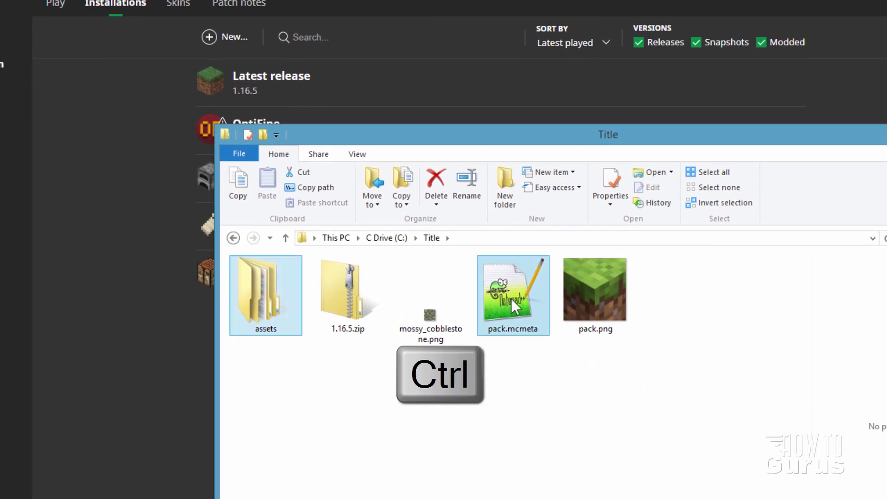
pyautogui.keyDown('ctrl'); pyautogui.click(599, 311); pyautogui.keyUp('ctrl')
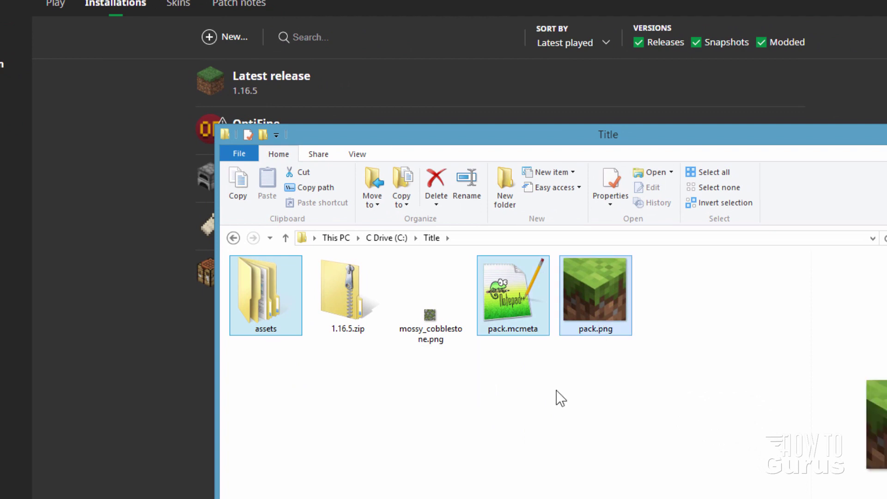
pyautogui.click(319, 155)
pyautogui.click(266, 188)
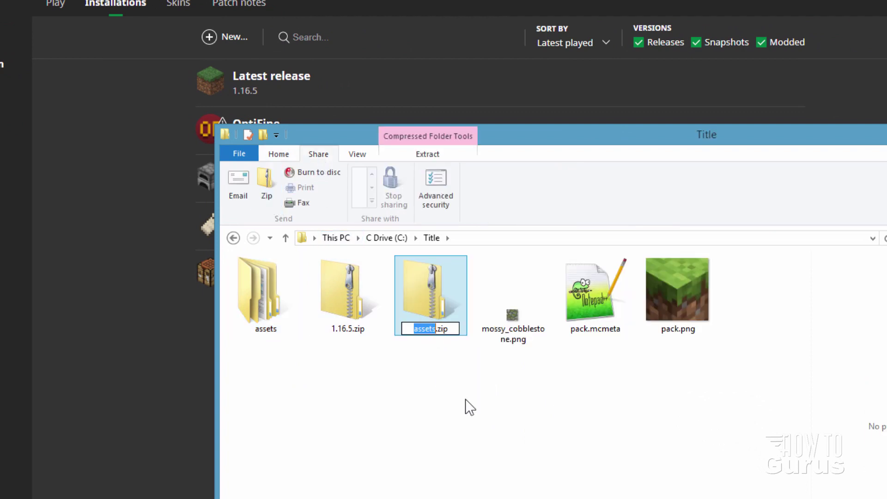
pyautogui.write('Custom-Title-Logo')
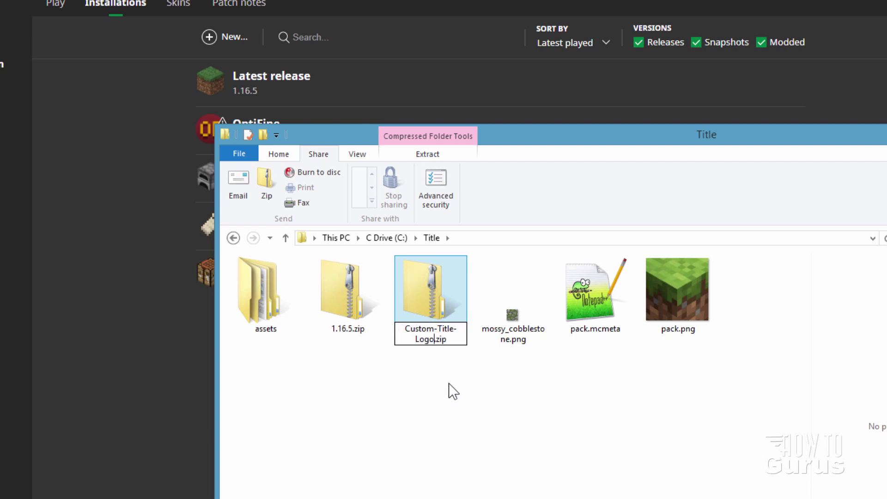
pyautogui.press('Return')
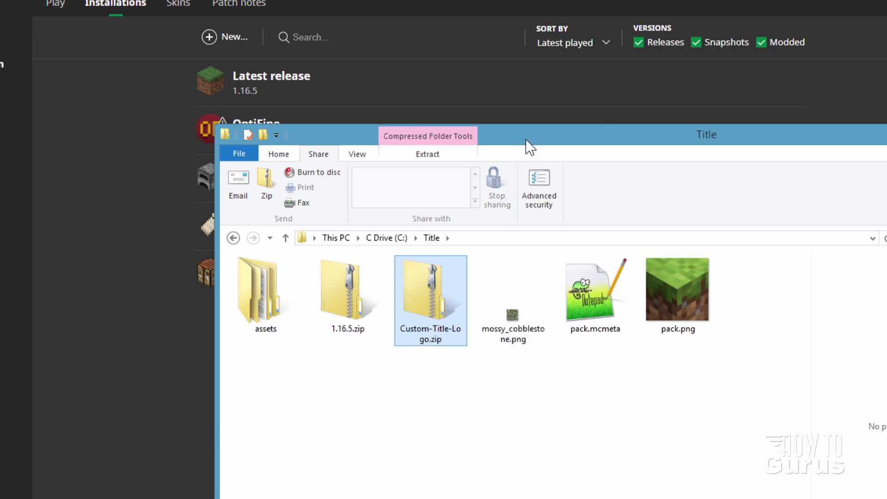
pyautogui.moveTo(530, 147); pyautogui.dragTo(446, 154)
# - Open the Latest release game folder from the launcher and enter .minecraft\resourcepacks
pyautogui.click(268, 87)
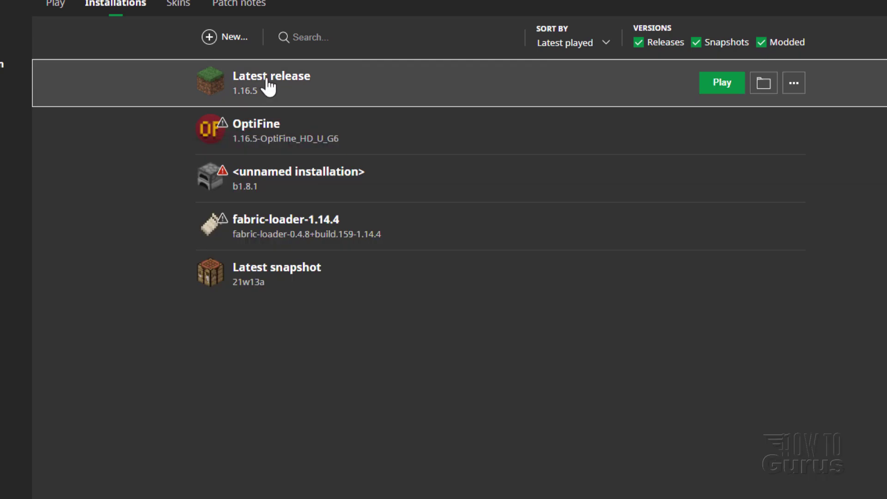
pyautogui.click(764, 86)
pyautogui.moveTo(500, 0); pyautogui.dragTo(478, 6)
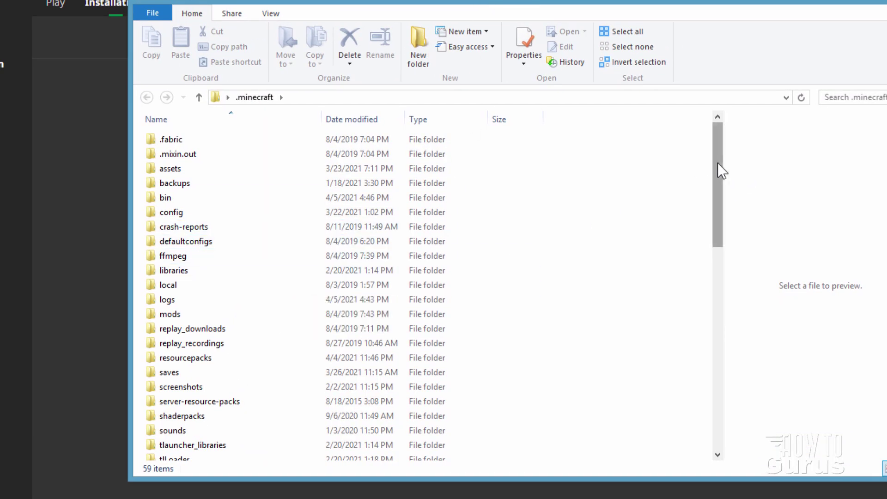
pyautogui.moveTo(718, 168); pyautogui.dragTo(718, 218)
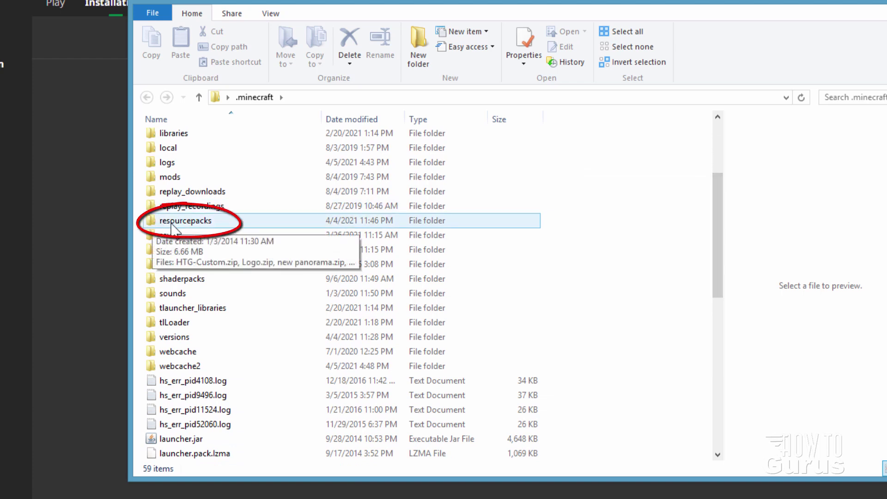
pyautogui.doubleClick(152, 220)
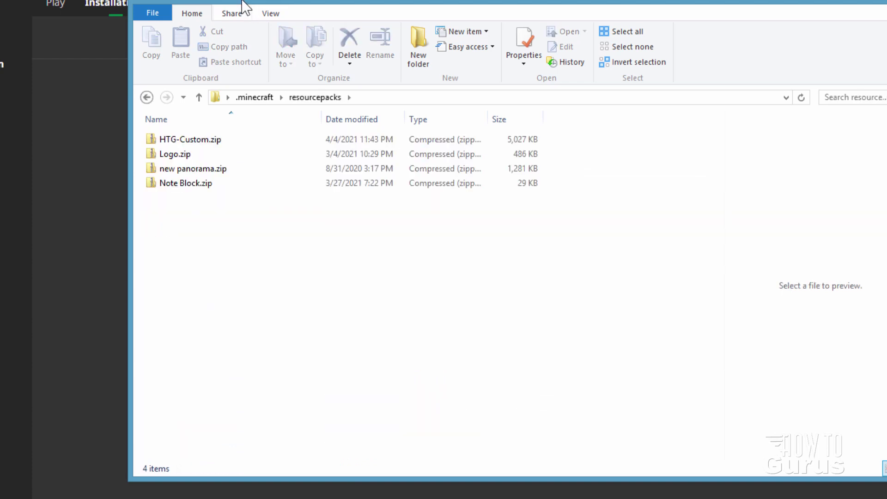
pyautogui.moveTo(240, 5); pyautogui.dragTo(135, 28)
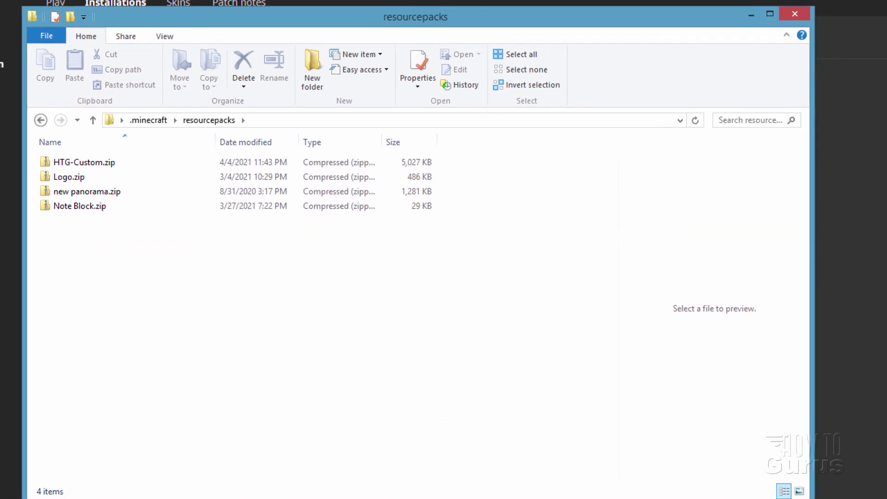
# - Drag Custom-Title-Logo.zip from the Title window into the resourcepacks folder
pyautogui.hotkey('alt', 'Tab')
pyautogui.moveTo(405, 159); pyautogui.dragTo(565, 55)
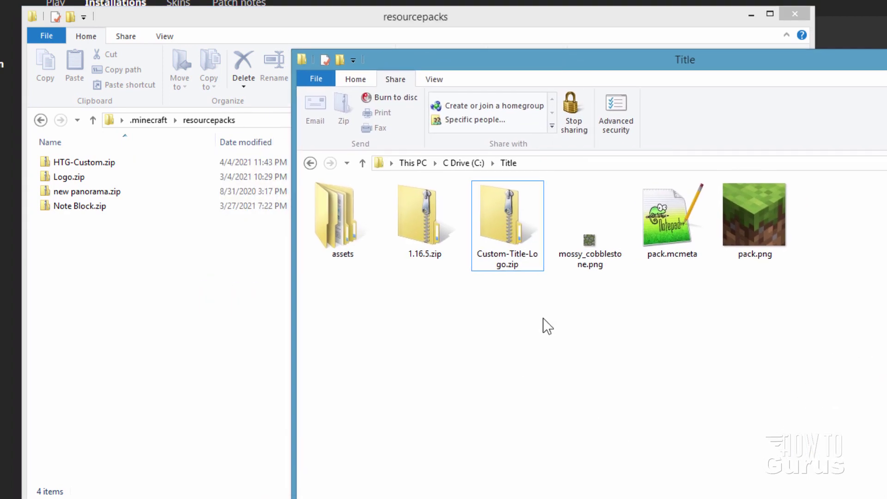
pyautogui.click(503, 231)
pyautogui.moveTo(498, 240); pyautogui.dragTo(76, 280)
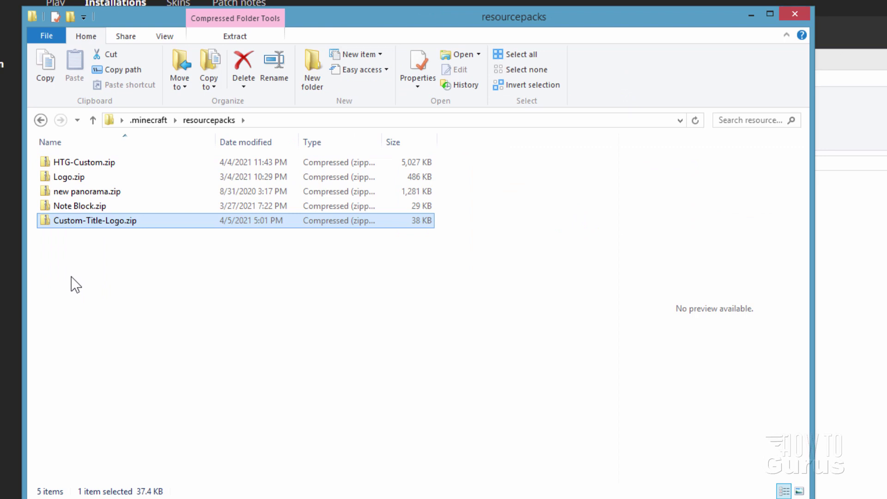
# - Minimize both Explorer windows and play the Latest release 1.16.5 installation
pyautogui.click(750, 16)
pyautogui.press('super+Down')
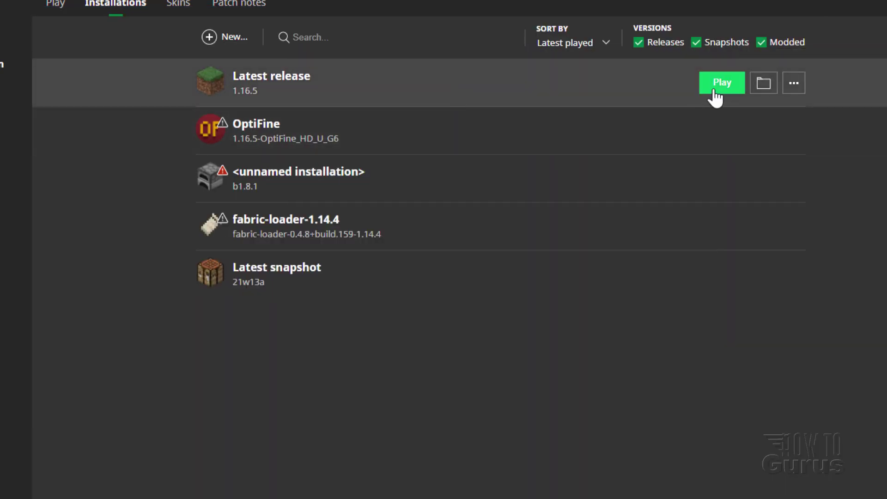
pyautogui.click(714, 91)
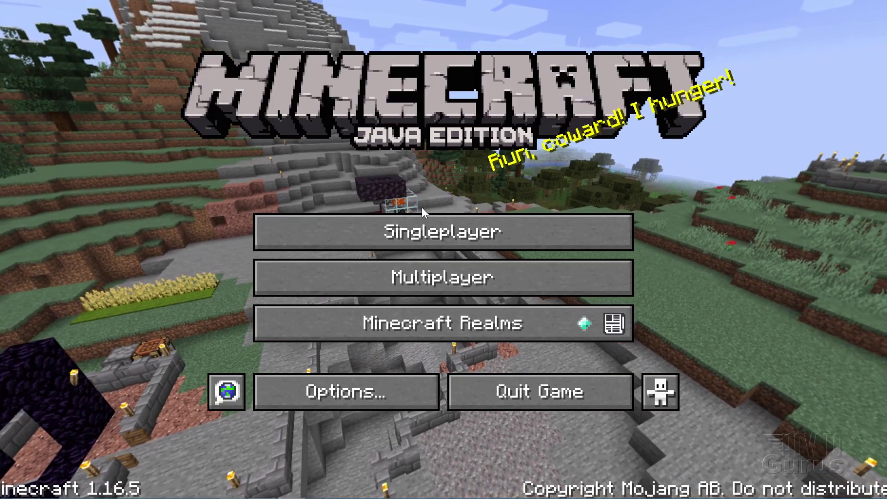
# - Add Custom-Title-Logo.zip to Minecraft's selected resource packs above HTG-Custom and confirm with Done
pyautogui.click(339, 397)
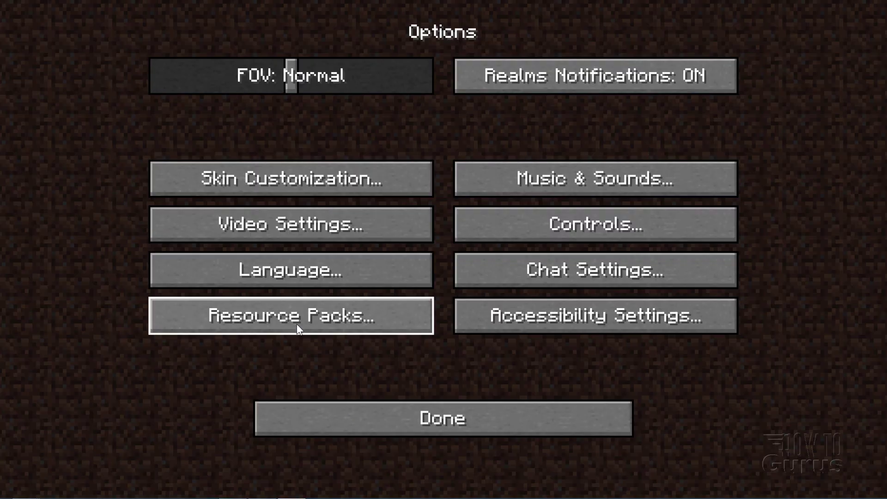
pyautogui.click(297, 323)
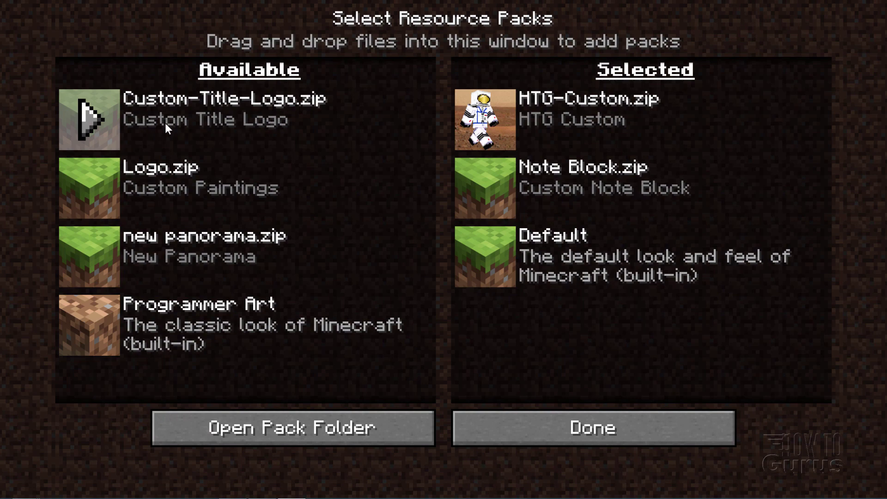
pyautogui.click(88, 120)
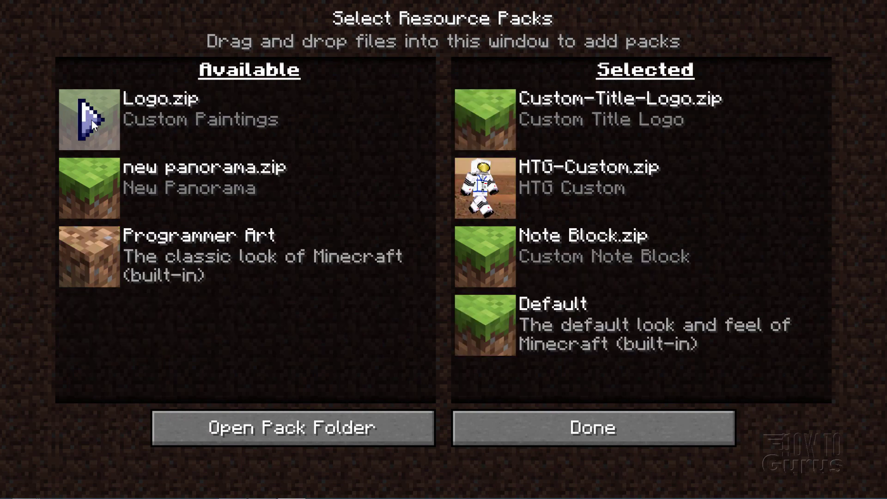
pyautogui.click(620, 426)
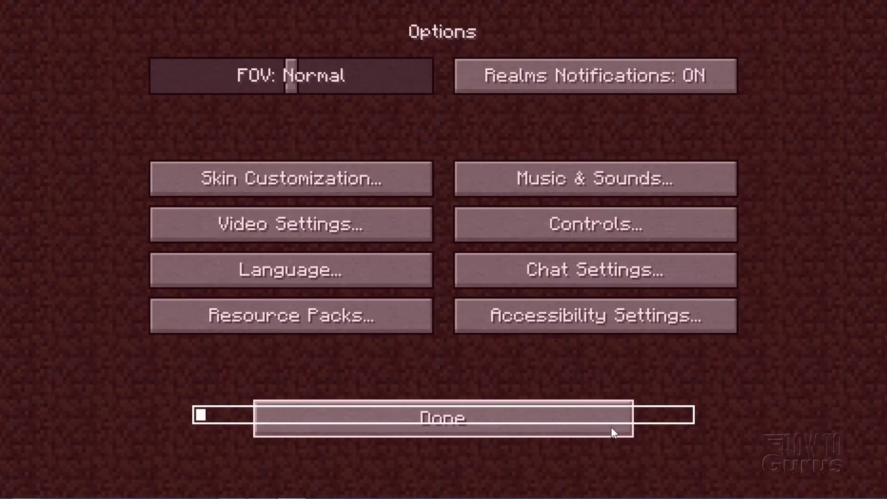